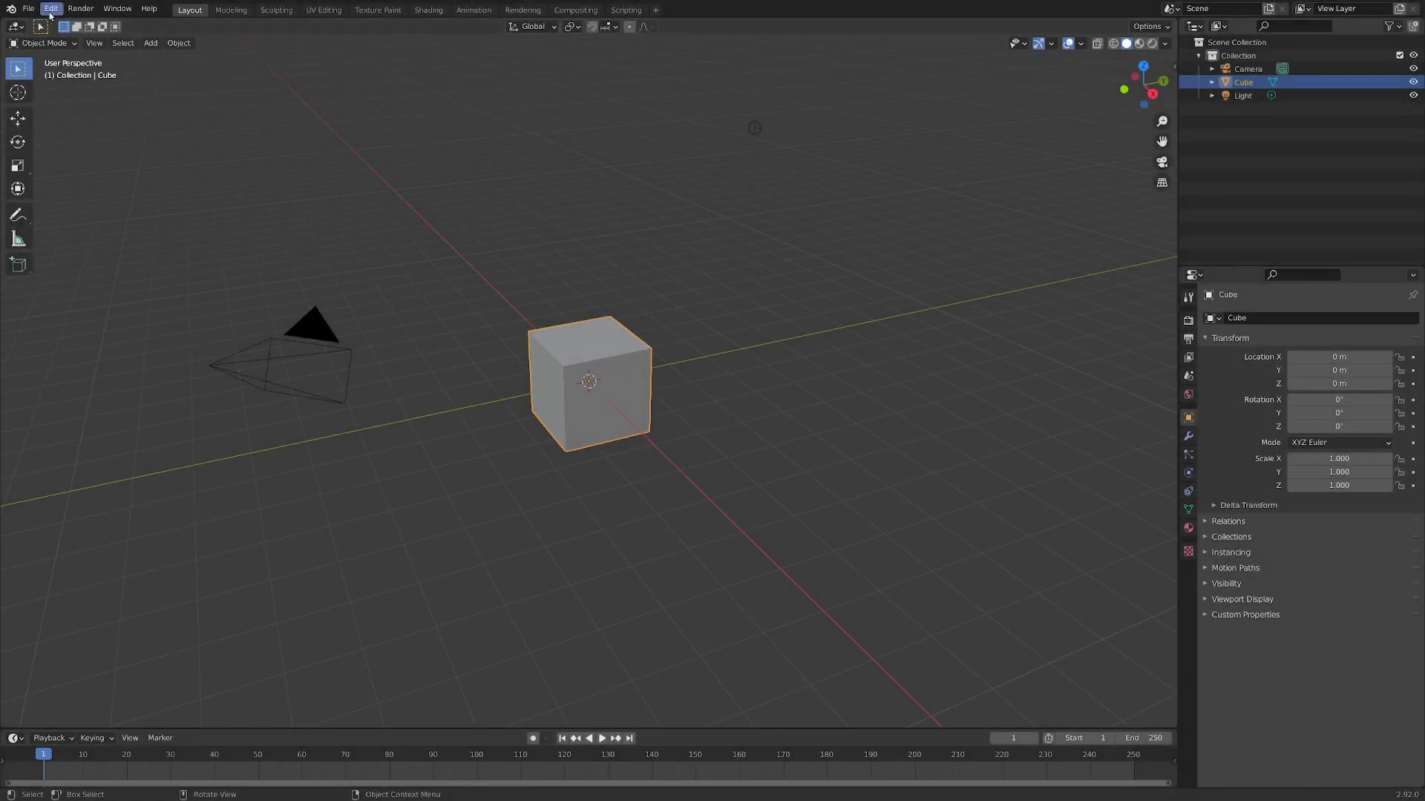
Step: Start a new Video Editing project from the File menu
click(28, 9)
mouse_move(54, 26)
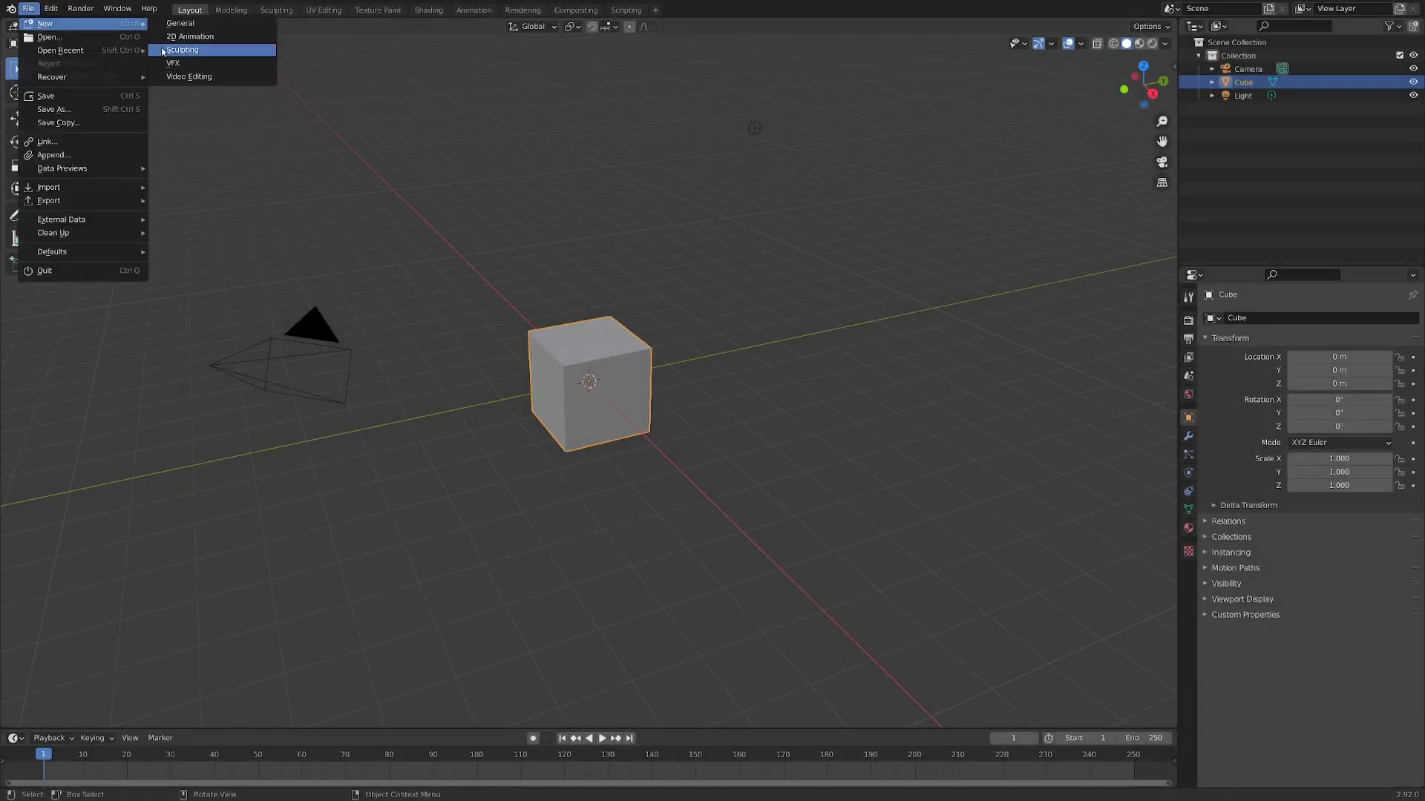
click(189, 76)
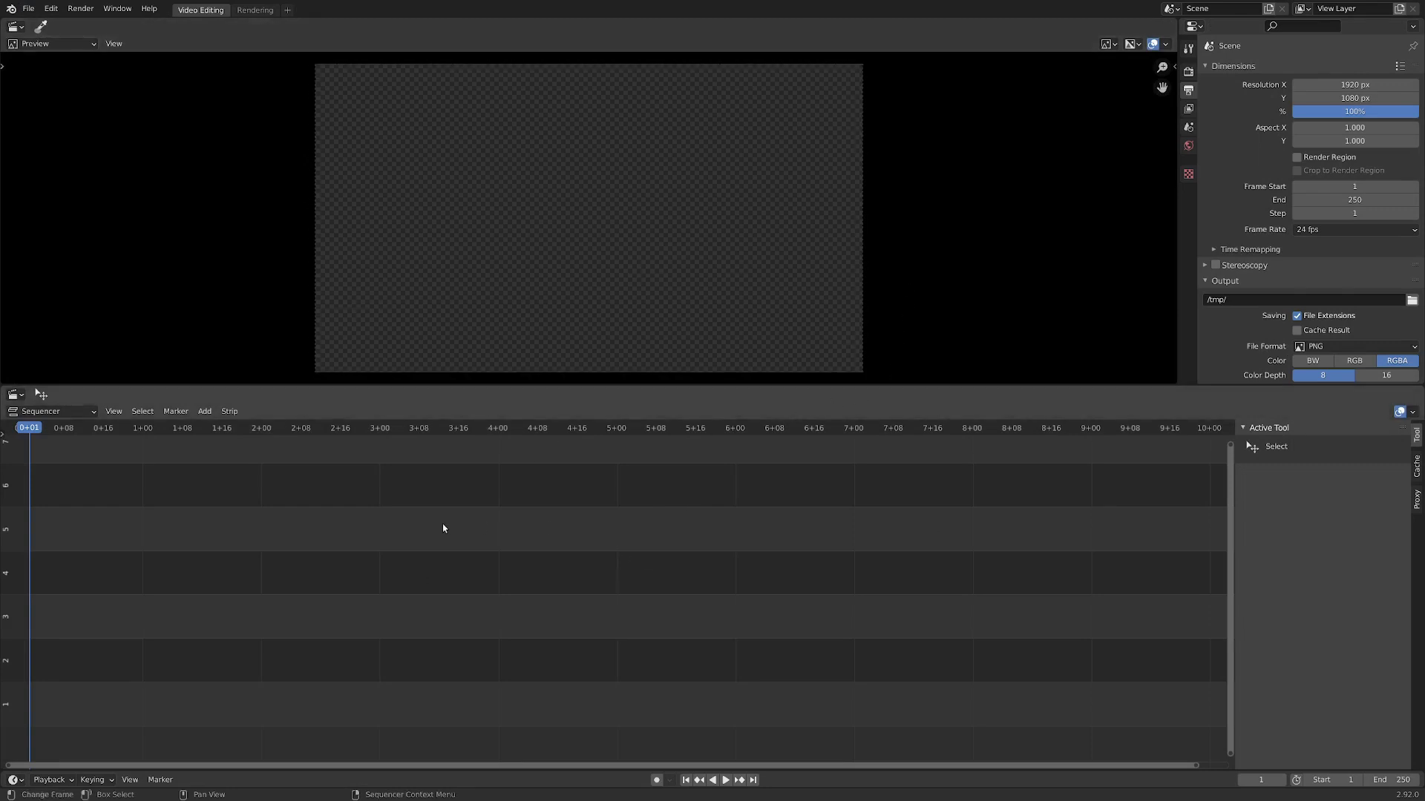
Step: Add the forest clips P1010551.MP4 and P1010555.MP4 as movie strips
key(shift+a)
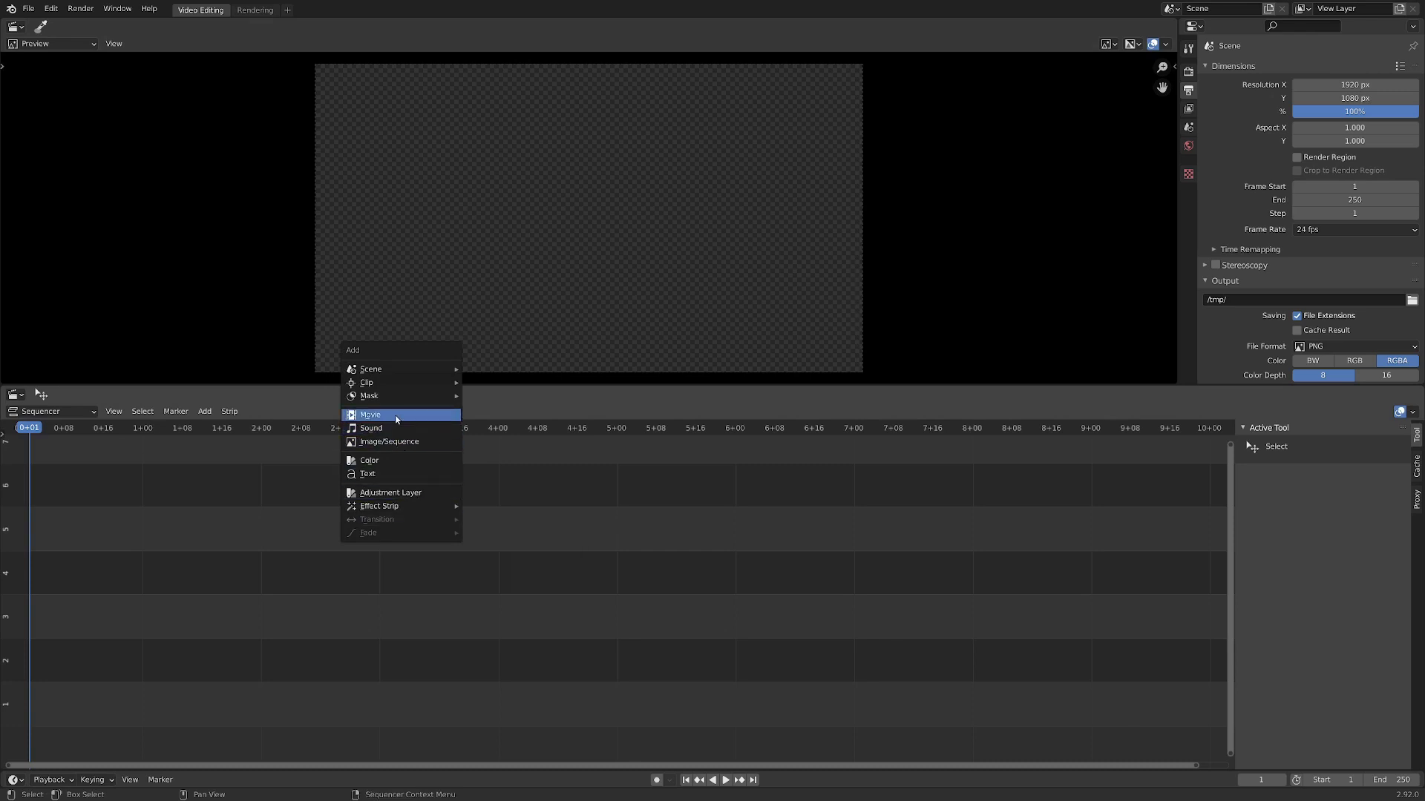
click(348, 420)
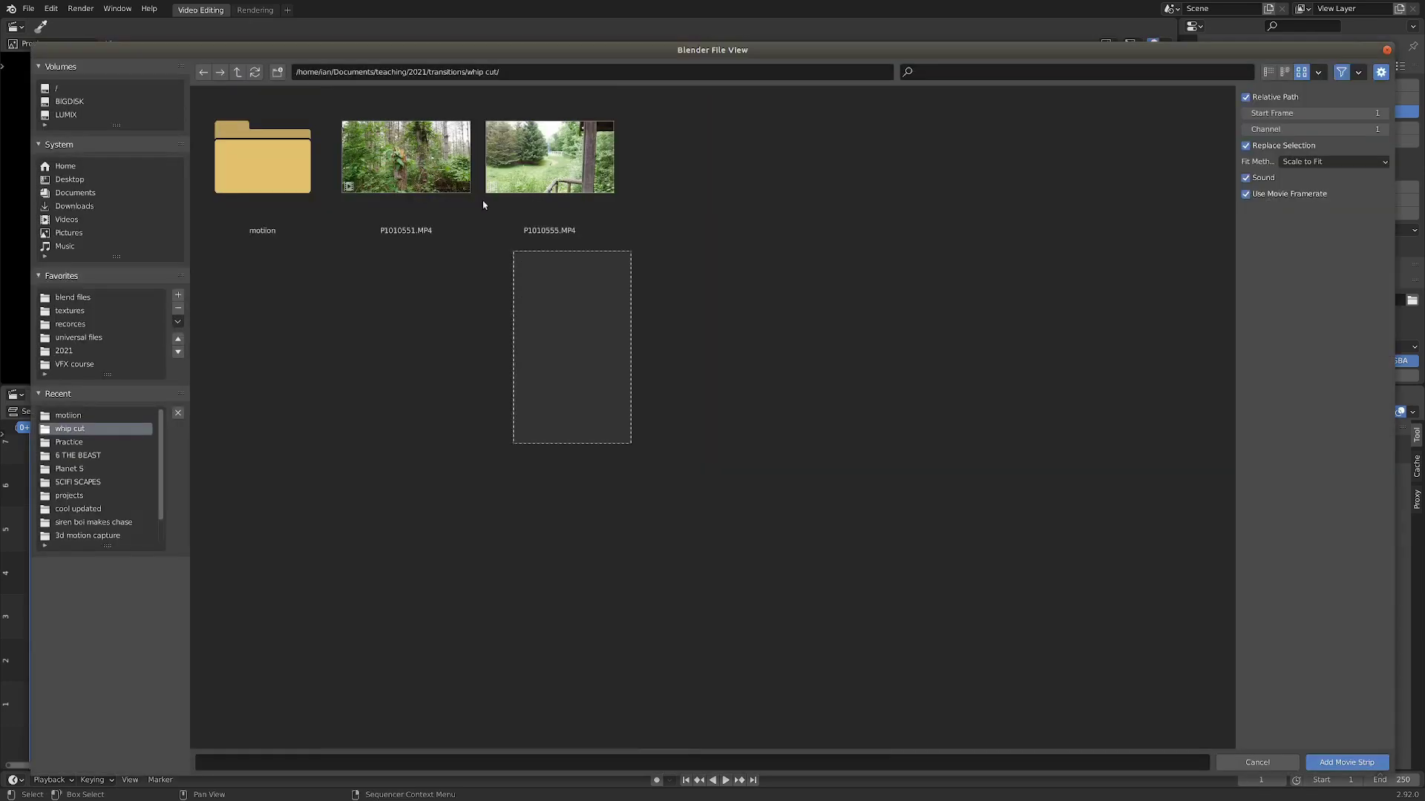
key(a)
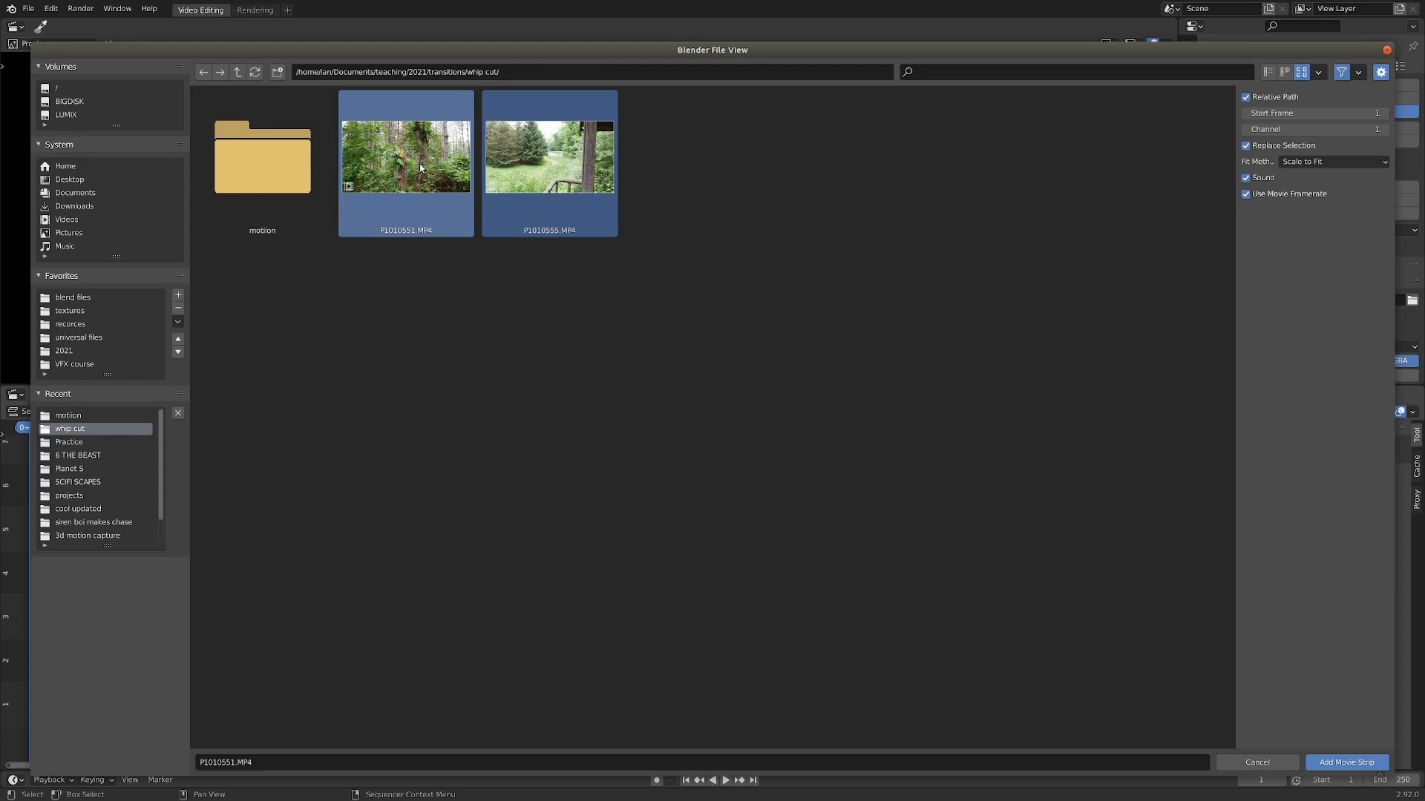
key(Return)
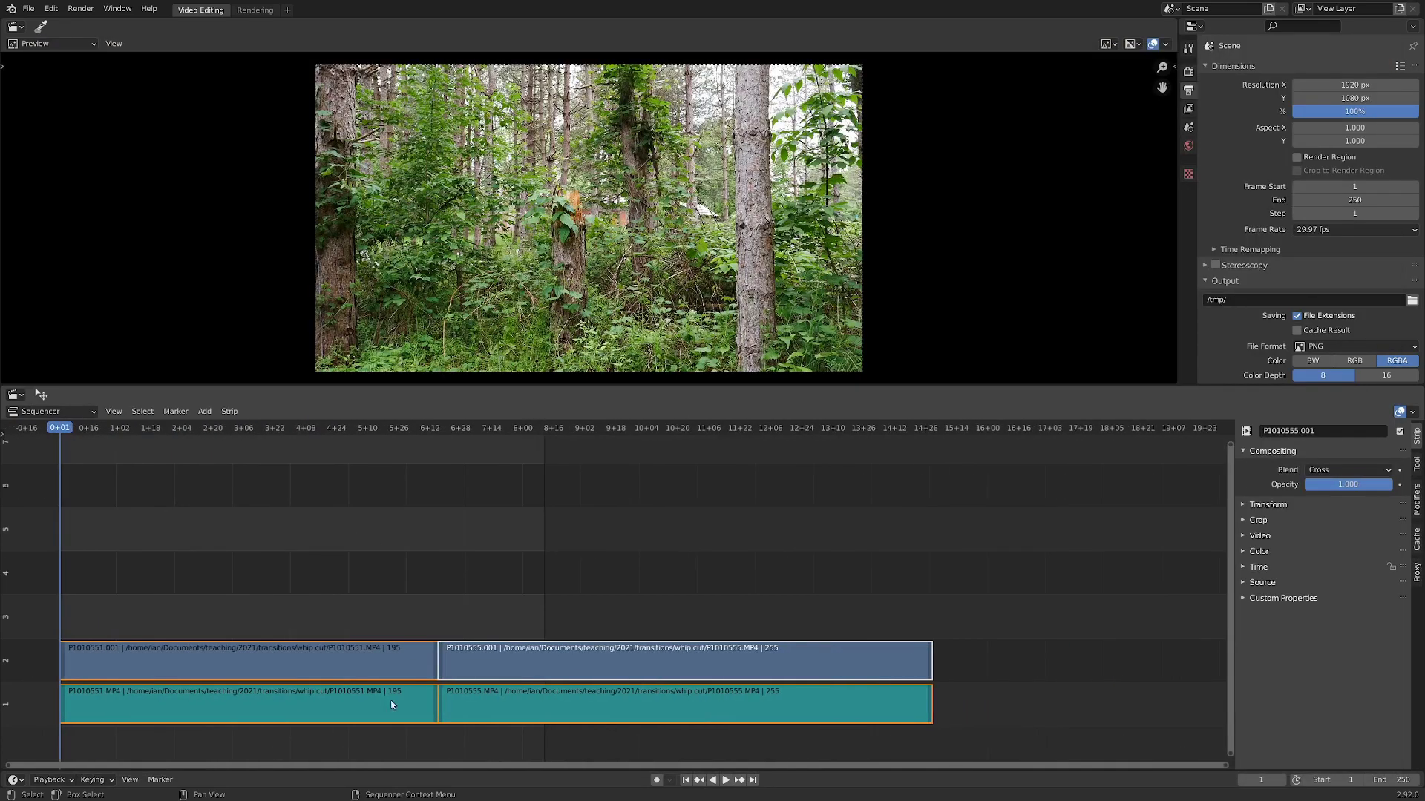
Step: Delete both clips' sound strips and fit all strips in the timeline
click(377, 707)
shift+click(495, 705)
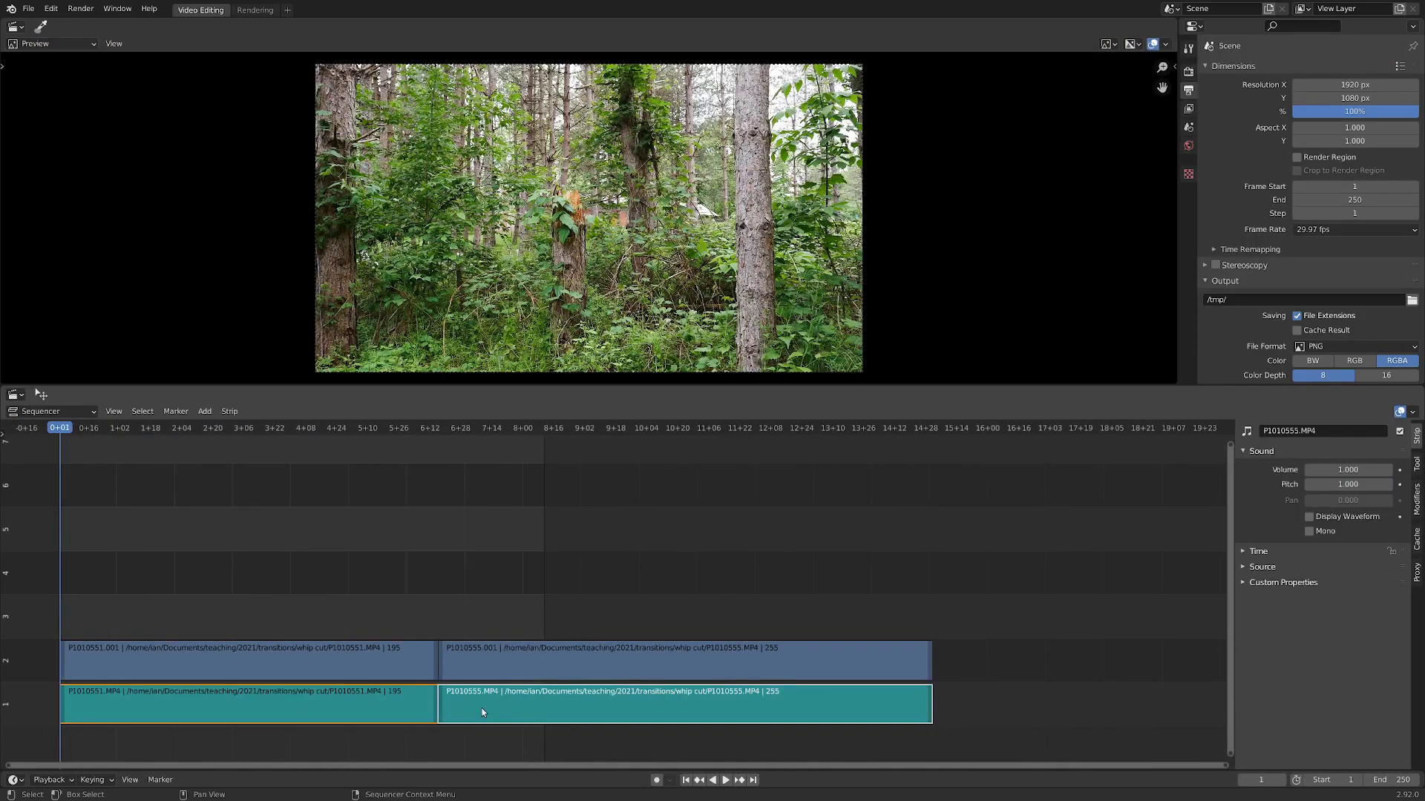
key(Delete)
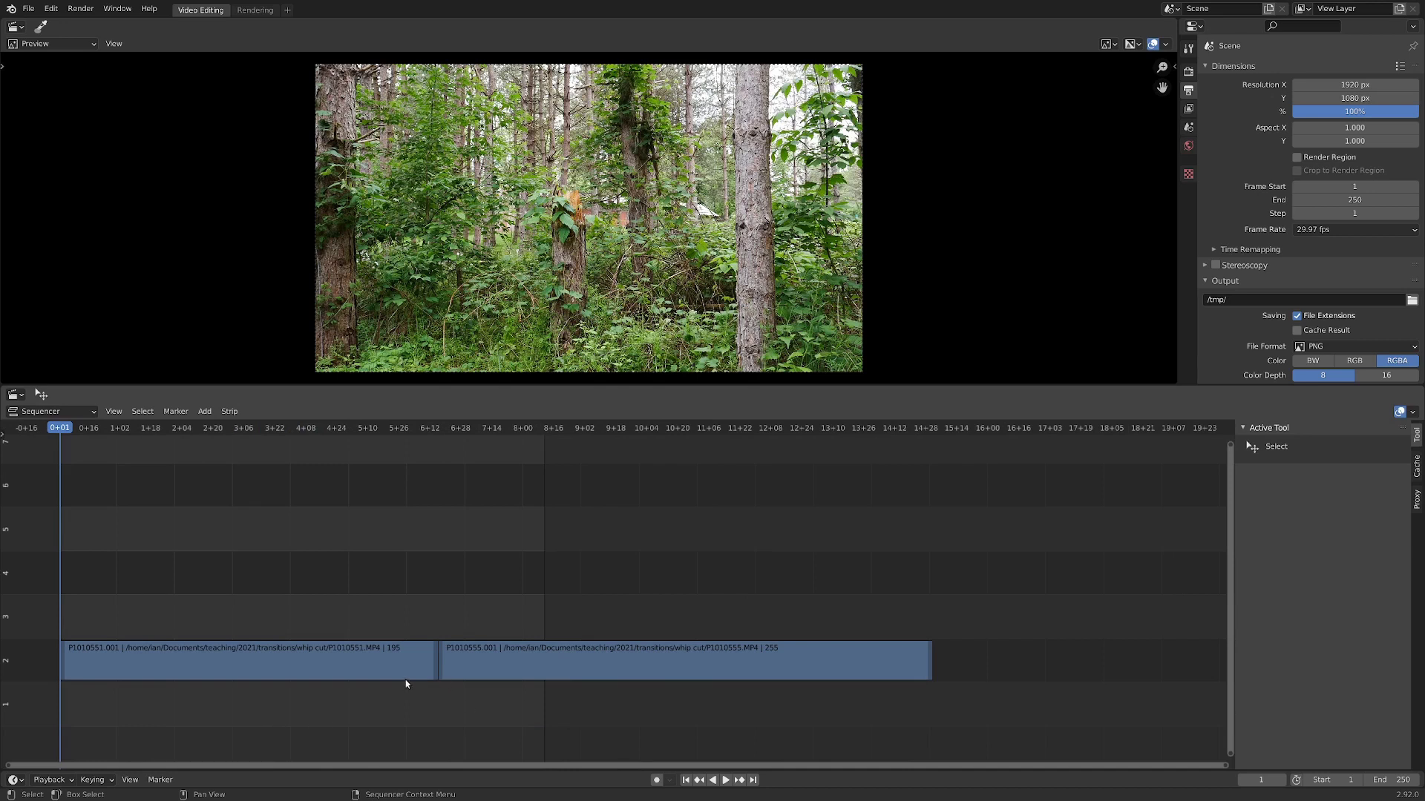
key(Home)
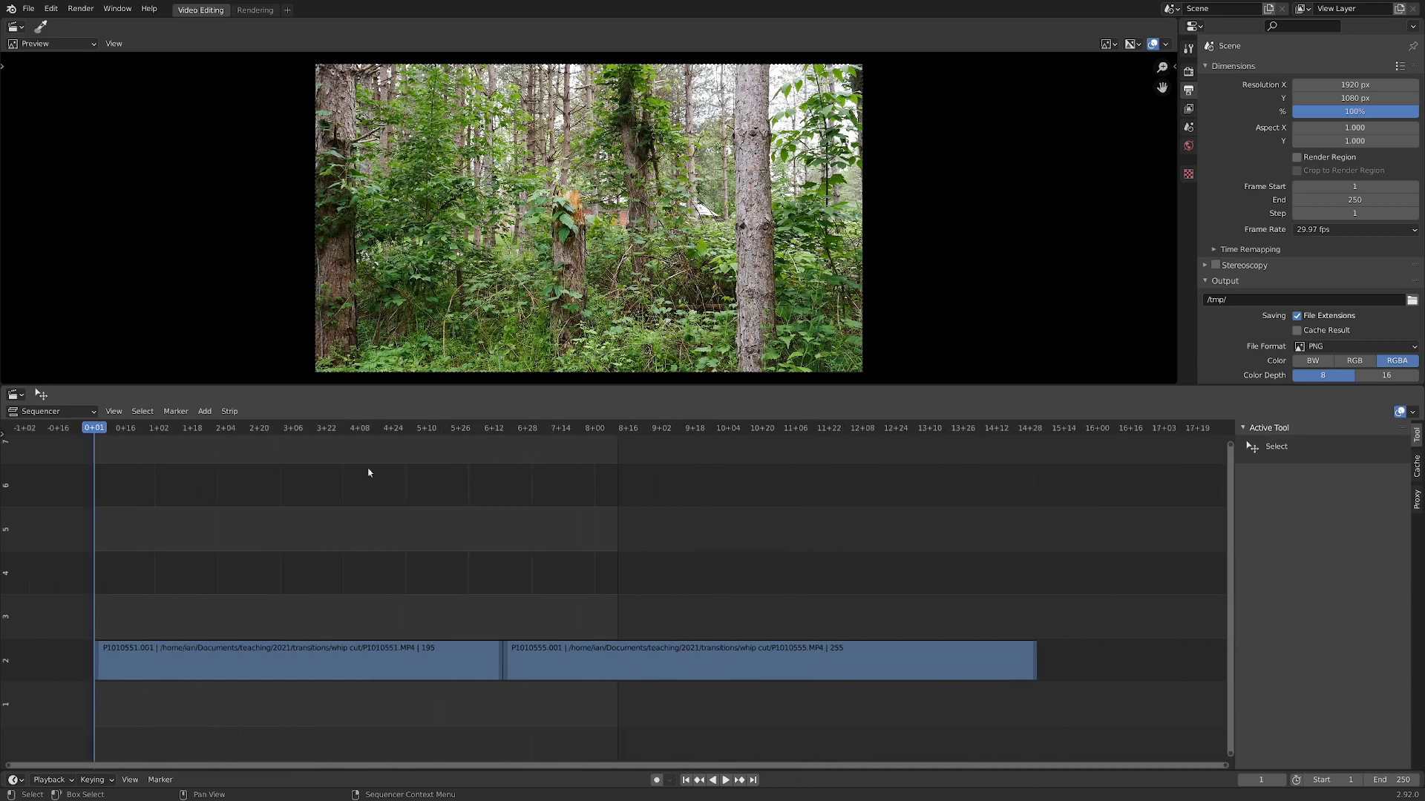
Step: Play through both forest clips and stop at frame 244 (8+04), where the whip-pan blur begins
click(223, 435)
key(space)
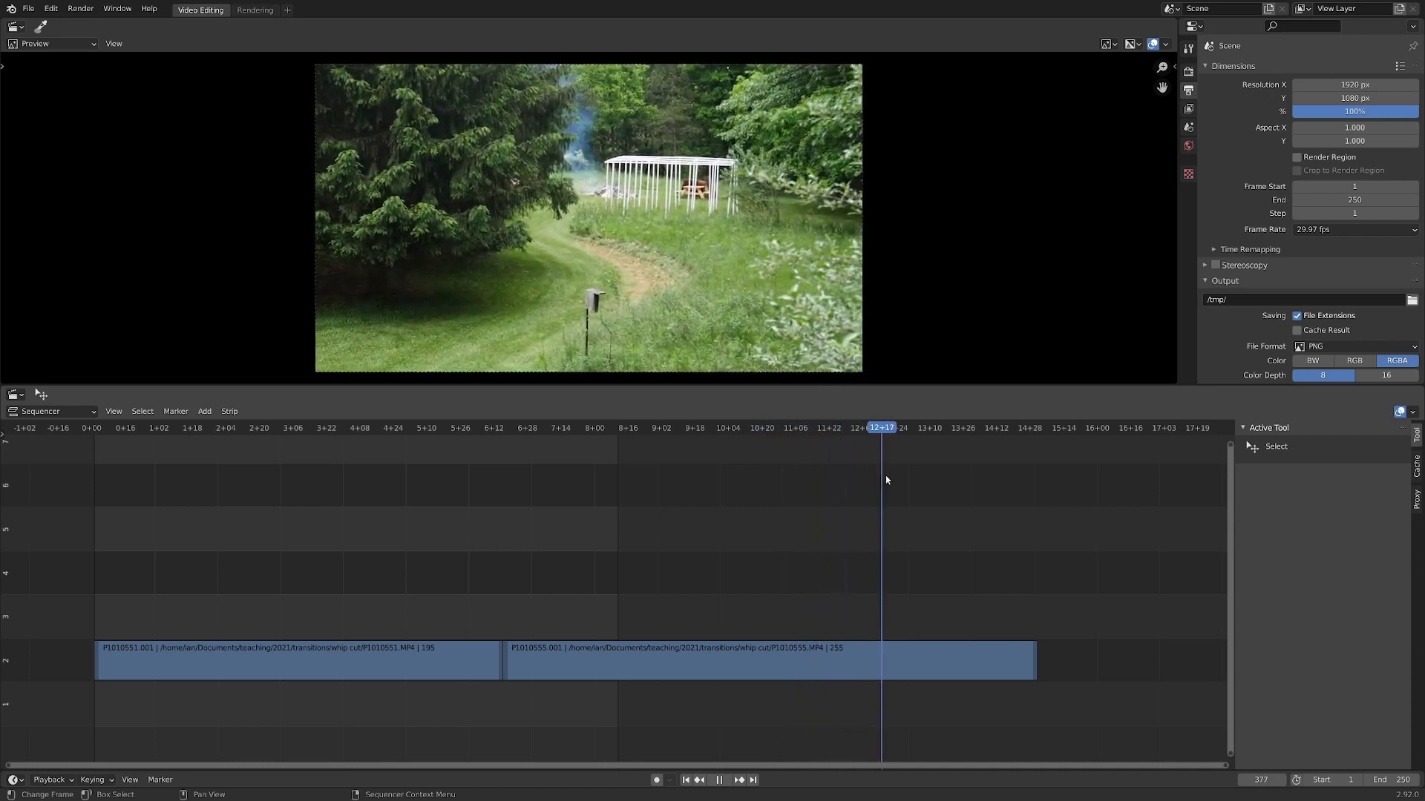
key(Escape)
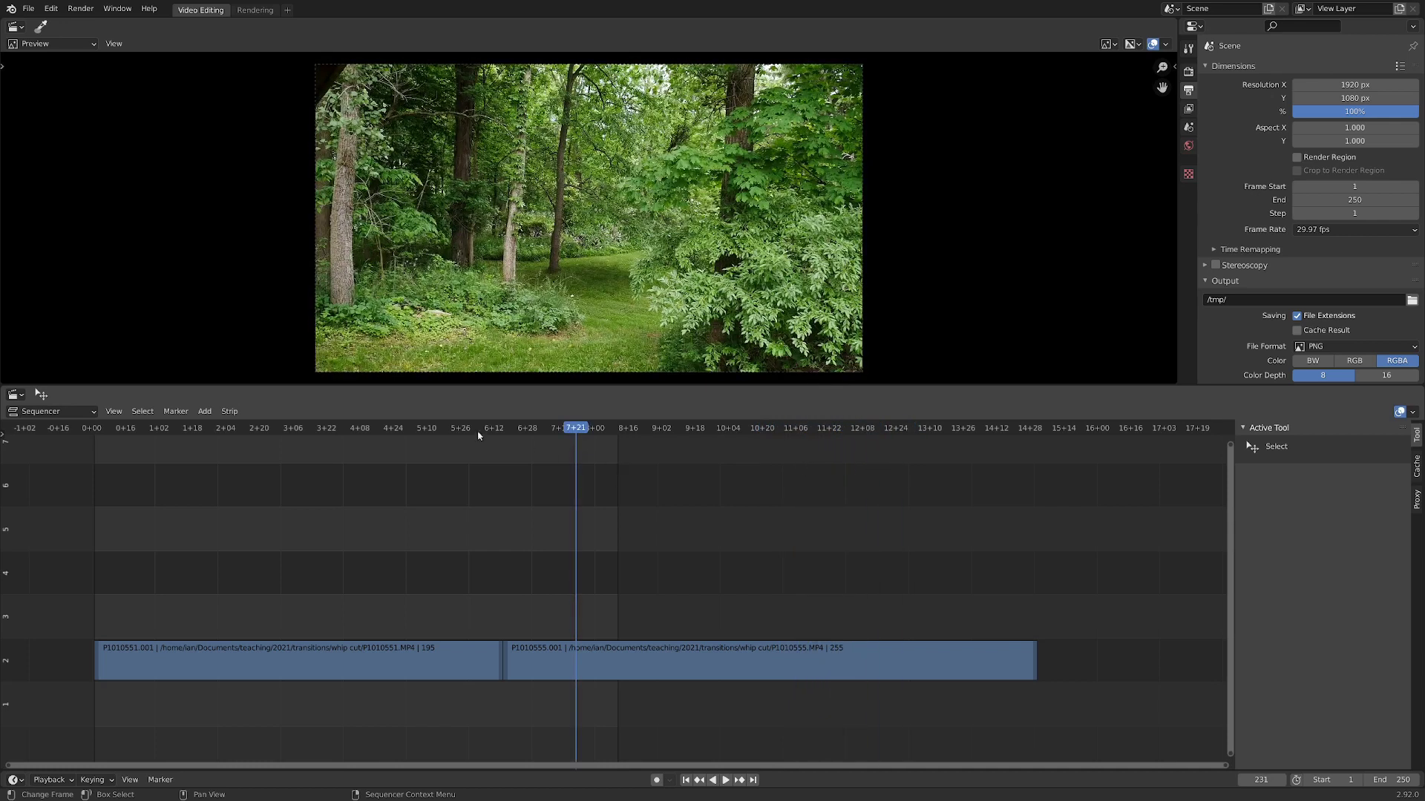
click(310, 429)
key(space)
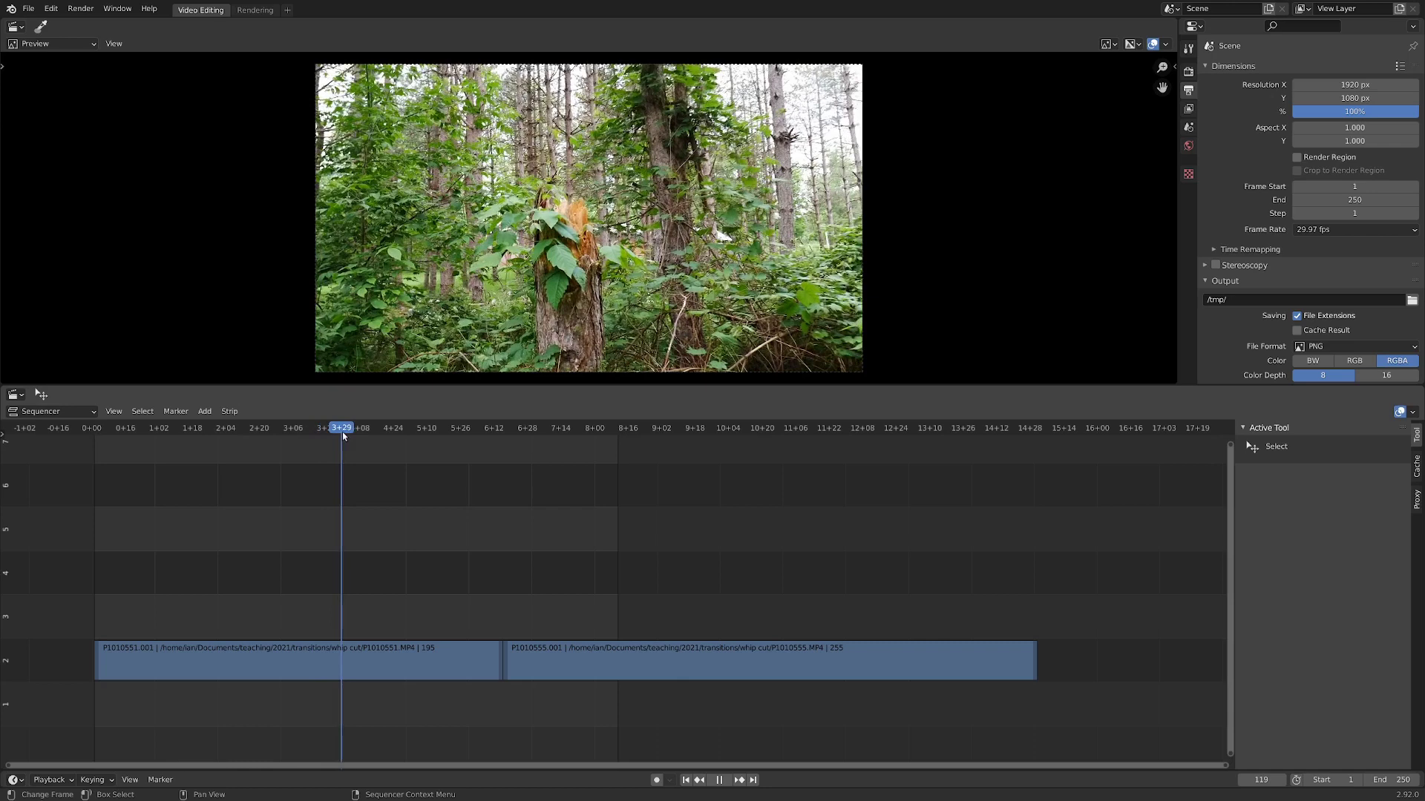
drag(390, 445, 419, 460)
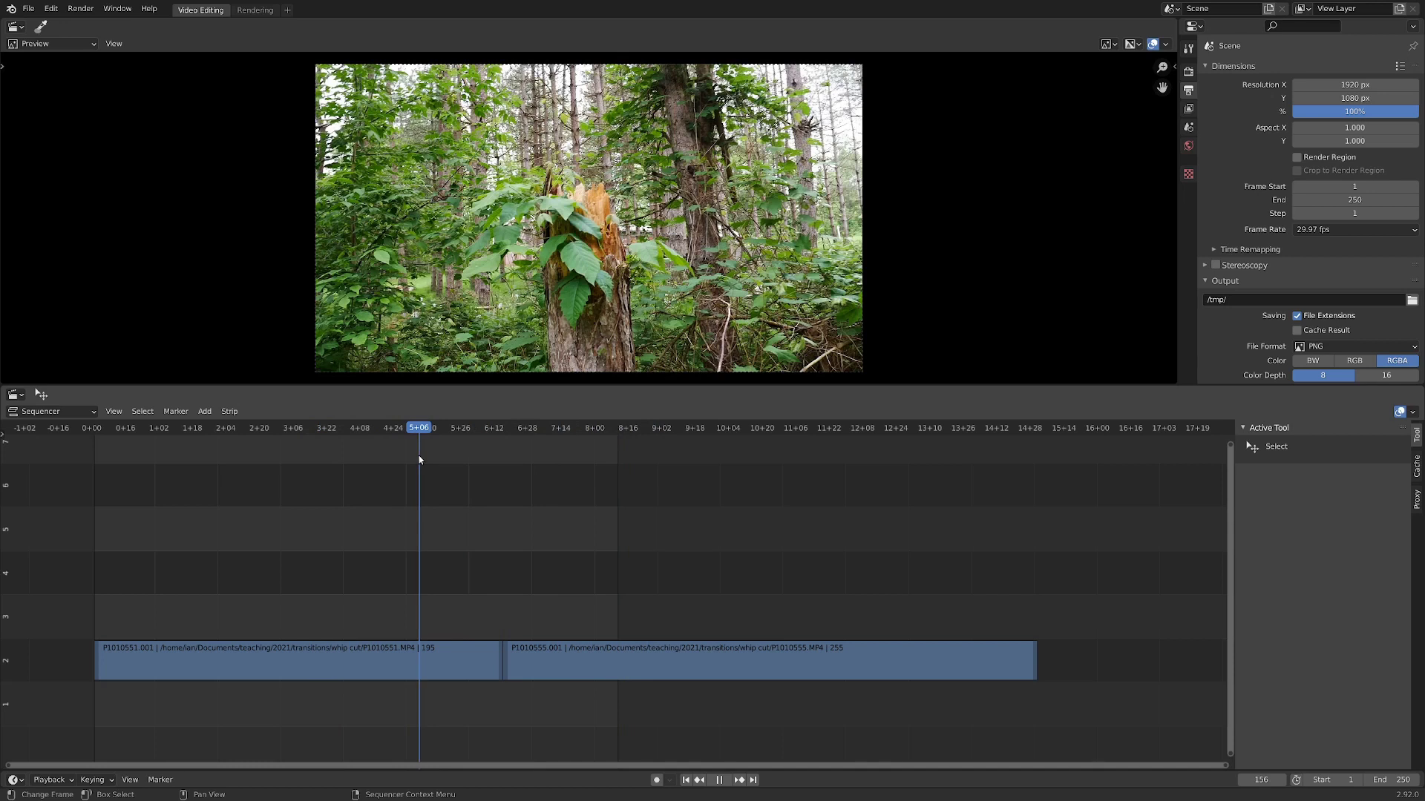
key(space)
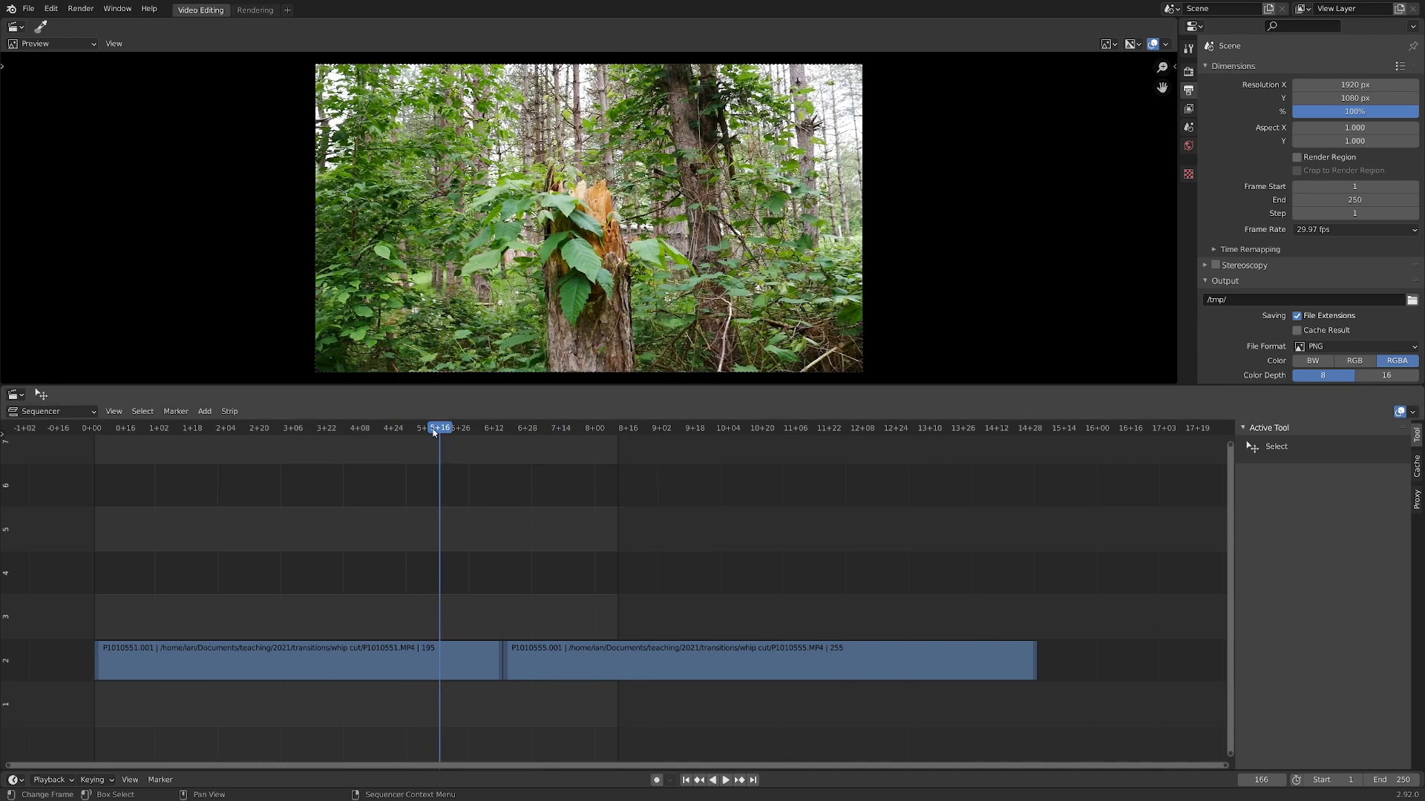
drag(442, 431, 604, 448)
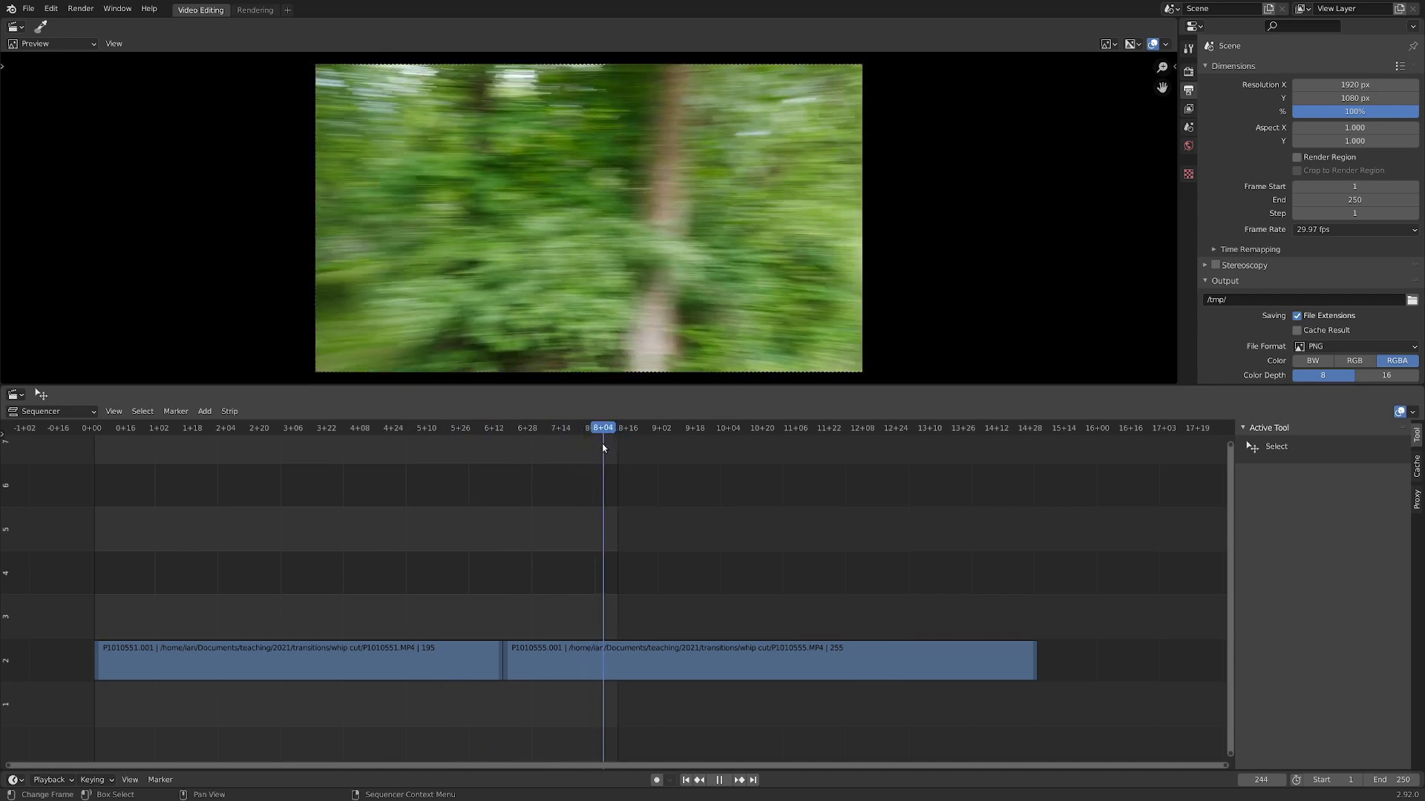
Step: Cut P1010555 at the 8+04 whip-pan and delete the piece before it
click(573, 667)
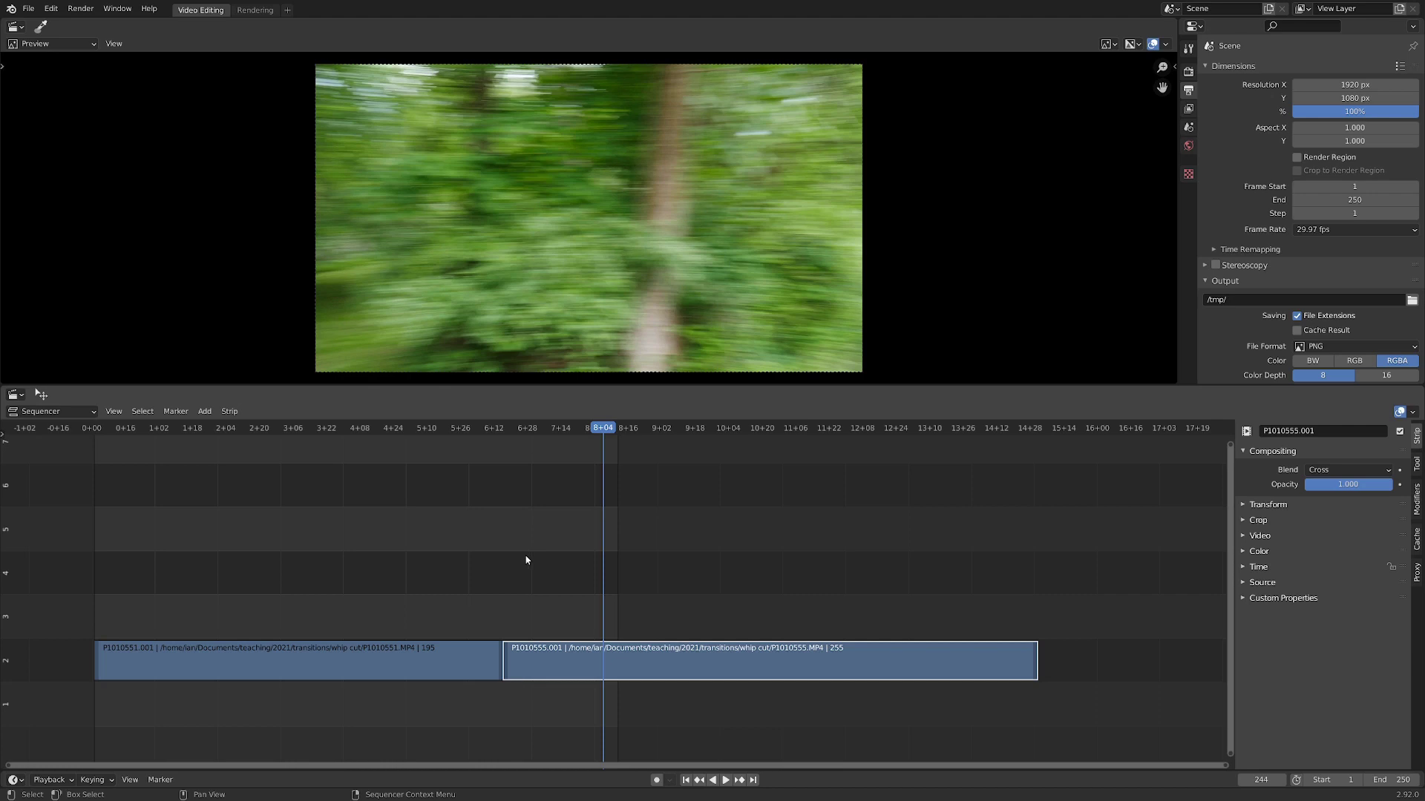
key(k)
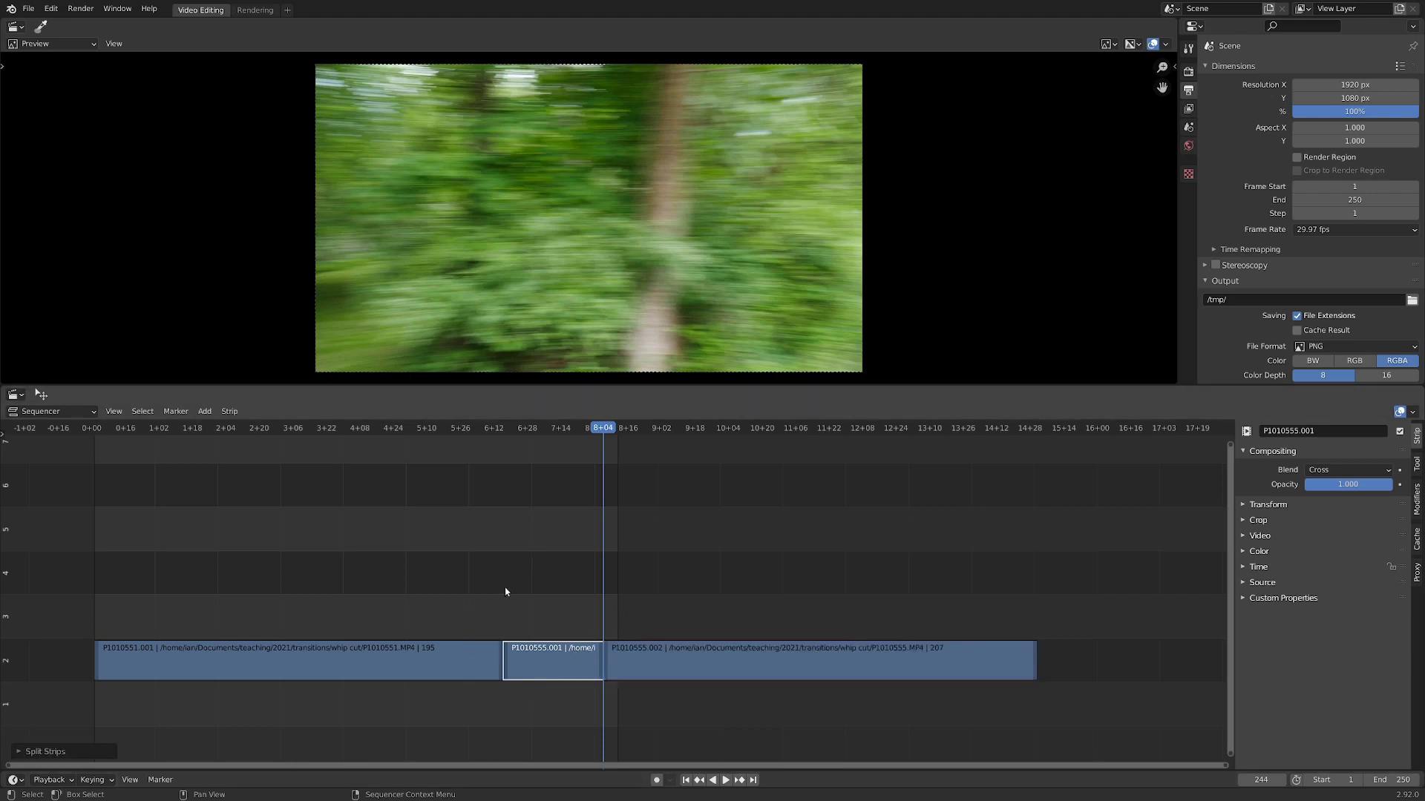
key(Delete)
Step: Cut P1010551 at 6+00 and delete its tail, leaving 179 frames
click(442, 656)
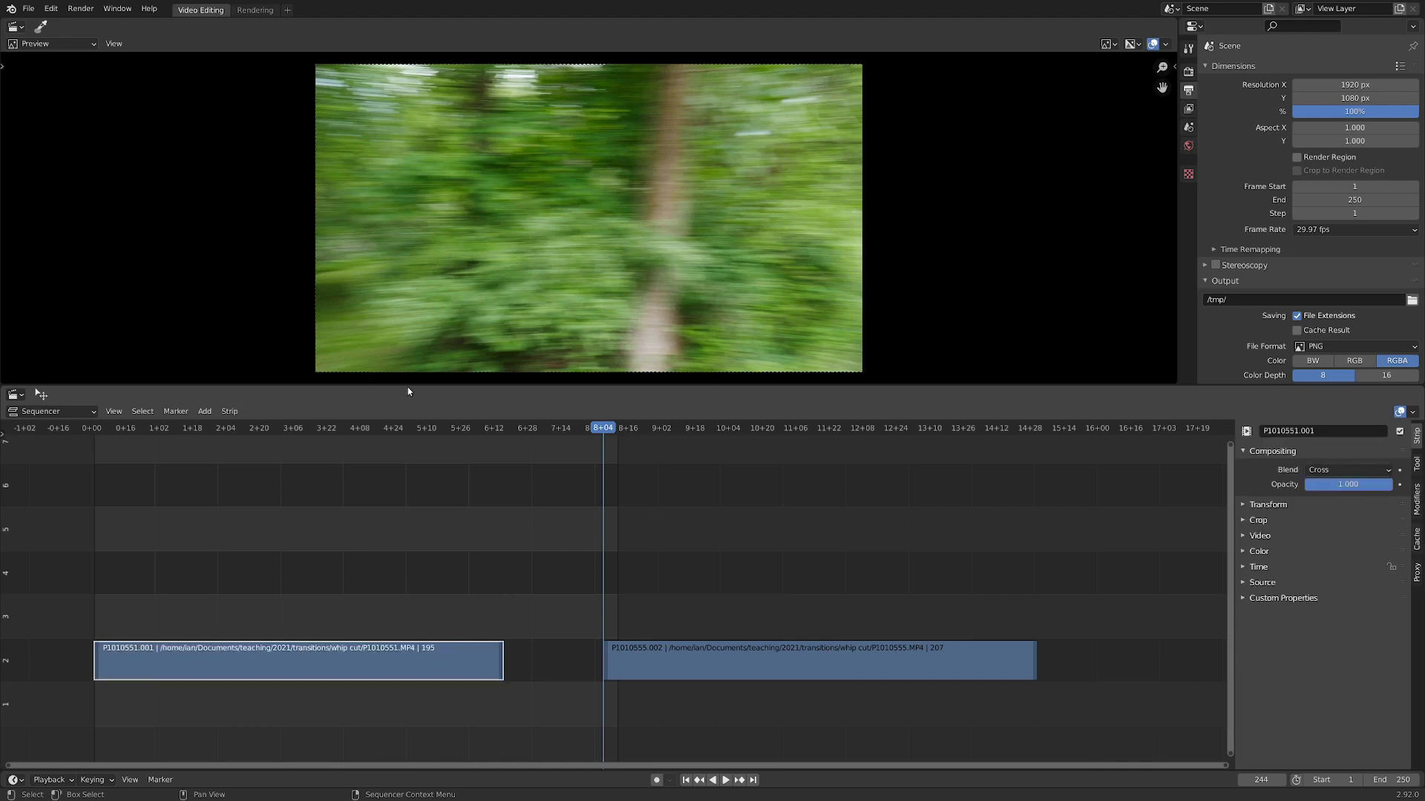
drag(432, 435, 469, 438)
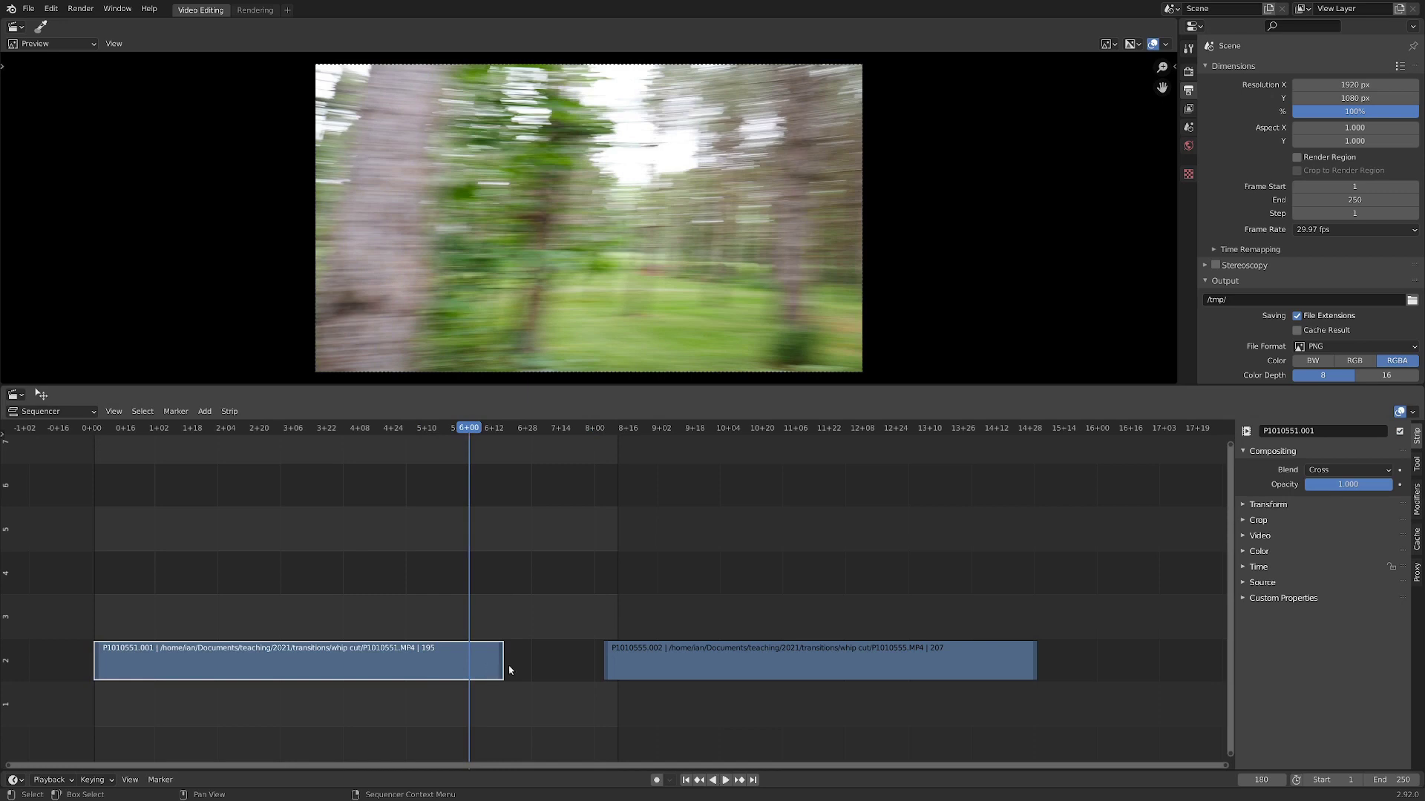
key(k)
key(Delete)
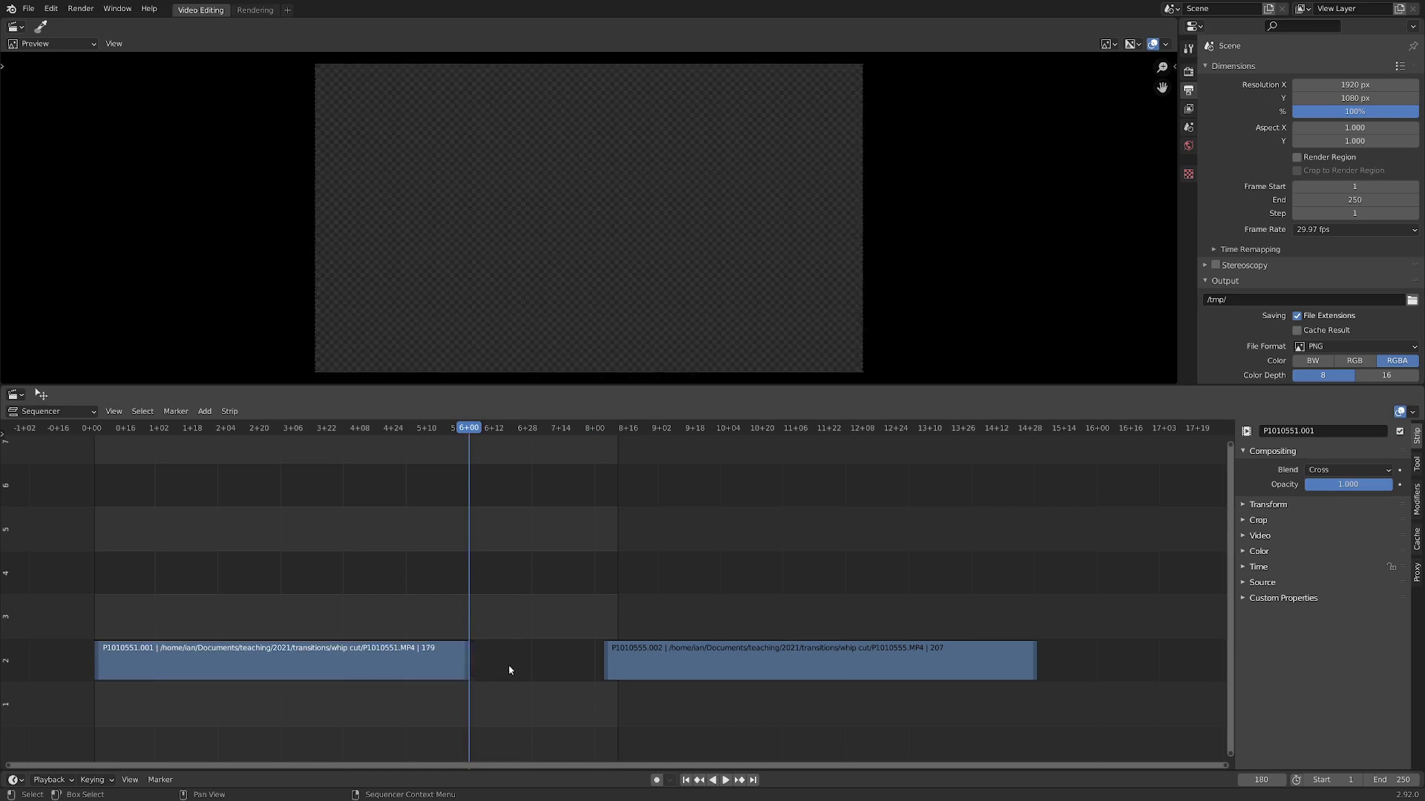
scroll(644, 663, up, 4)
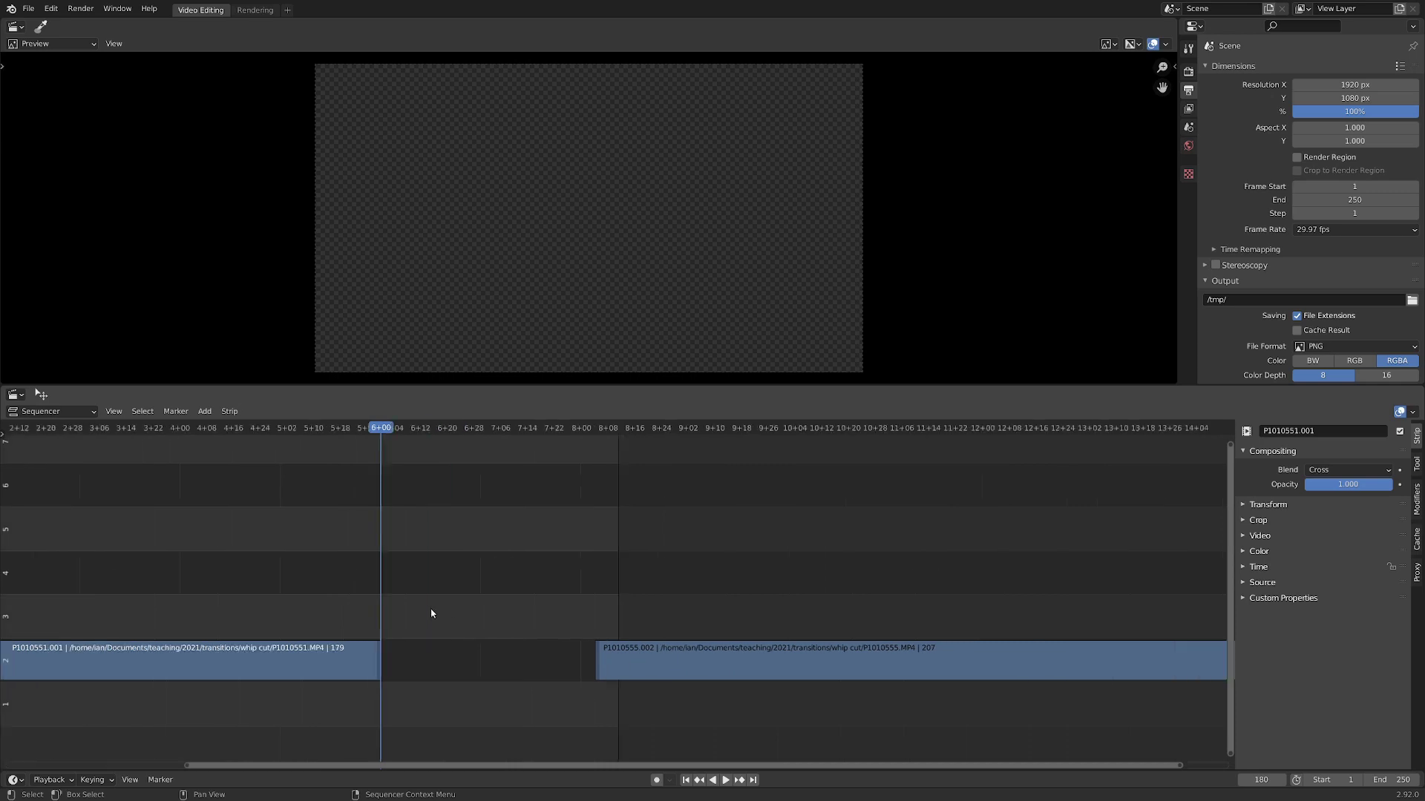
Step: Move P1010555 up a channel so it overlaps the end of P1010551, one frame earlier
drag(311, 428, 329, 443)
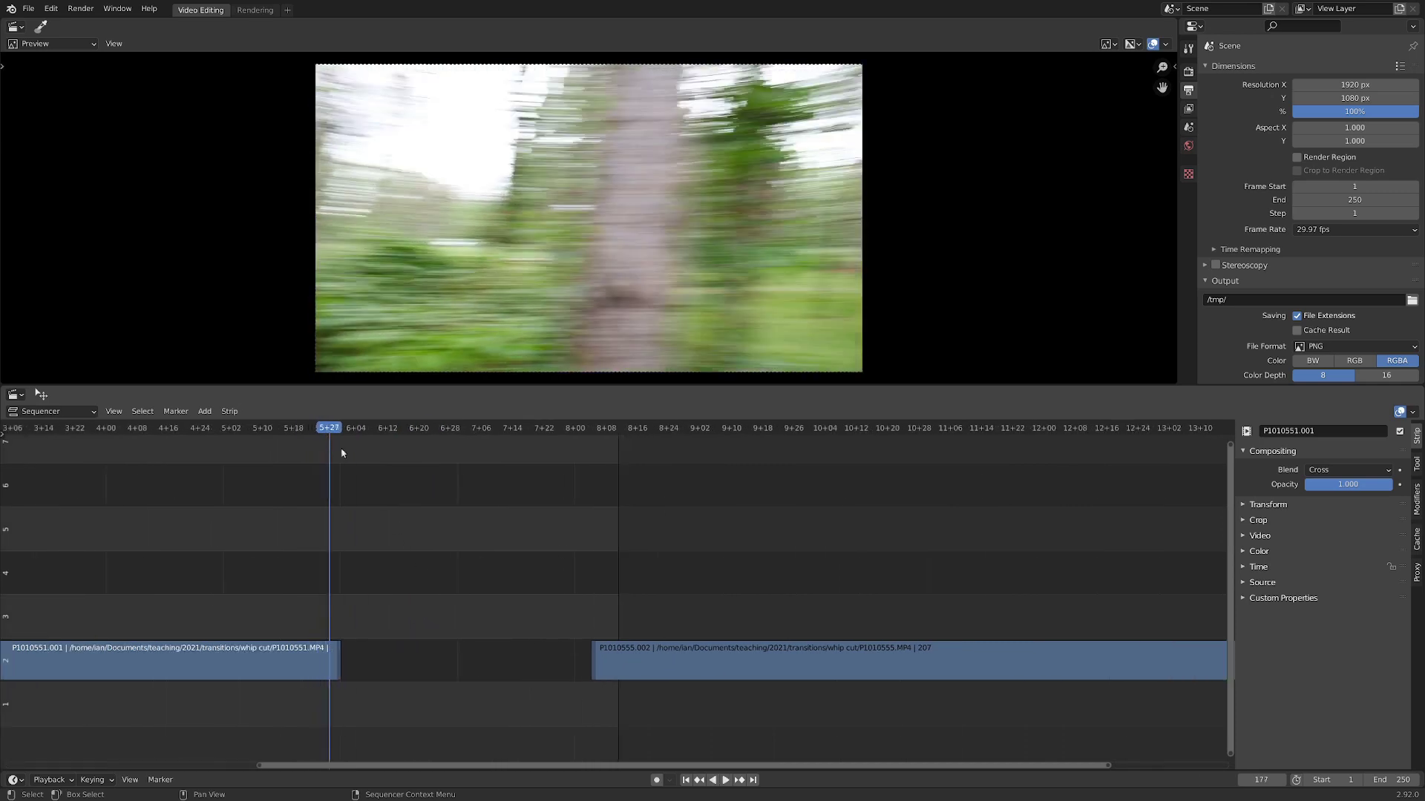
drag(648, 675, 395, 617)
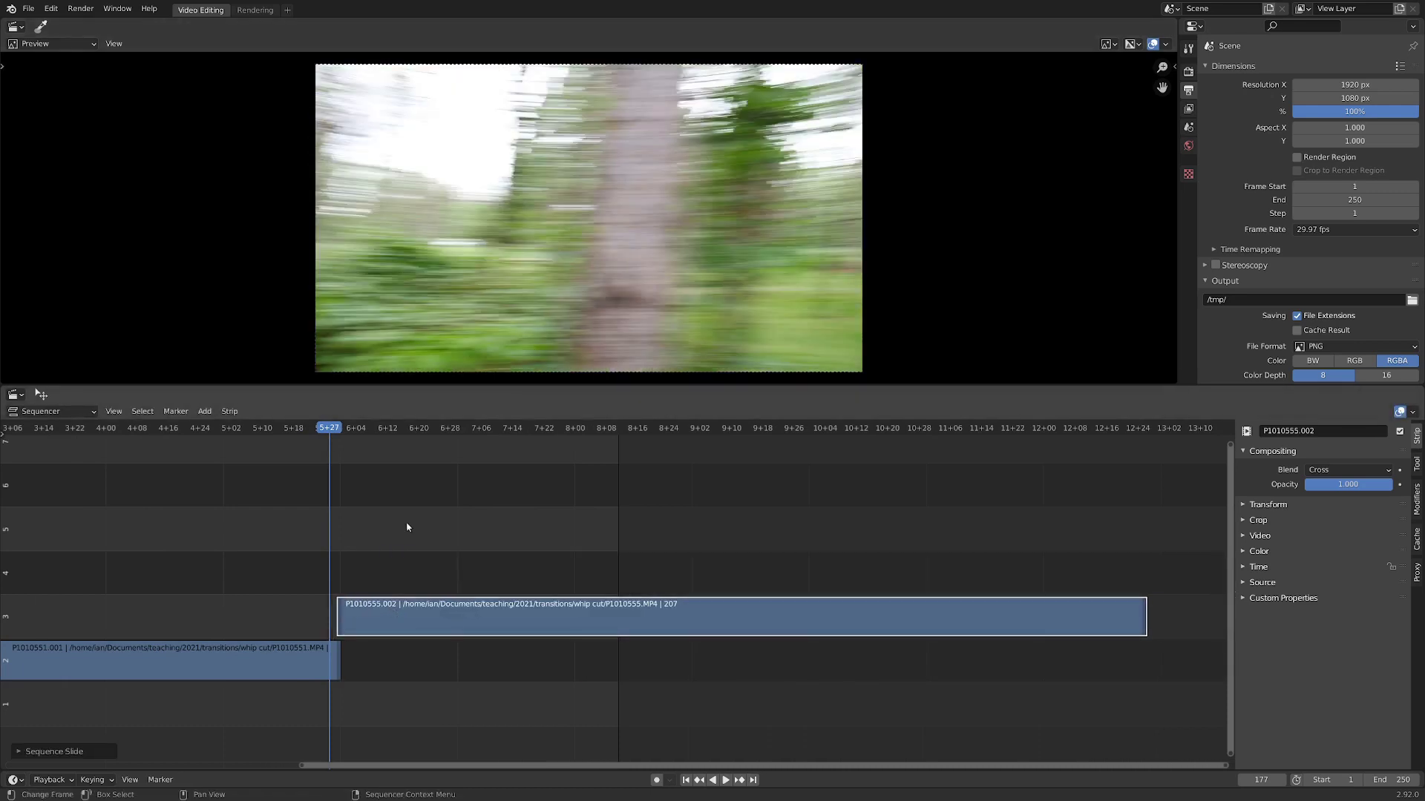
scroll(392, 589, up, 1)
middle_drag(392, 589, 638, 564)
scroll(619, 577, up, 2)
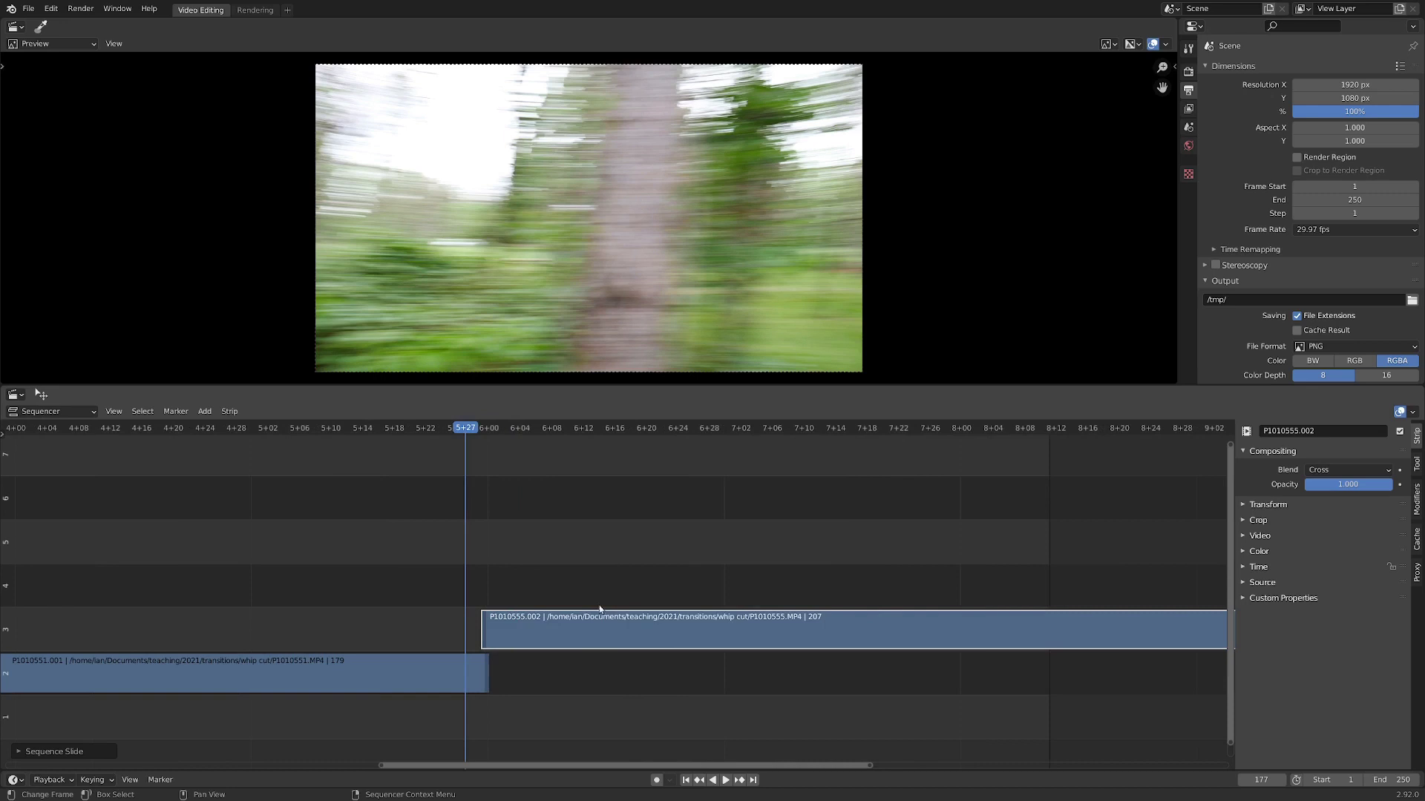
drag(572, 638, 555, 634)
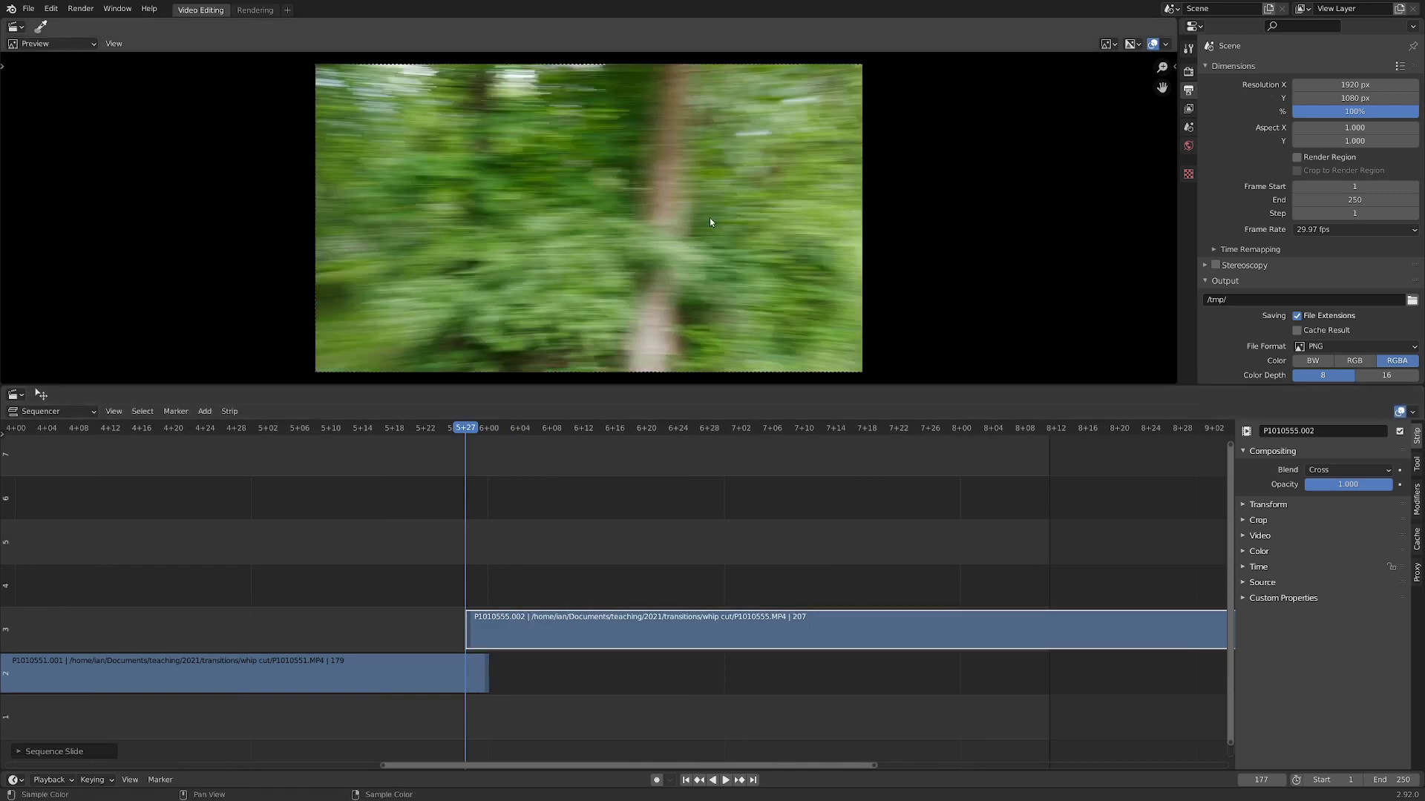
Step: Compare frames by muting the upper strip, then slide P1010555.002 slightly earlier
key(h)
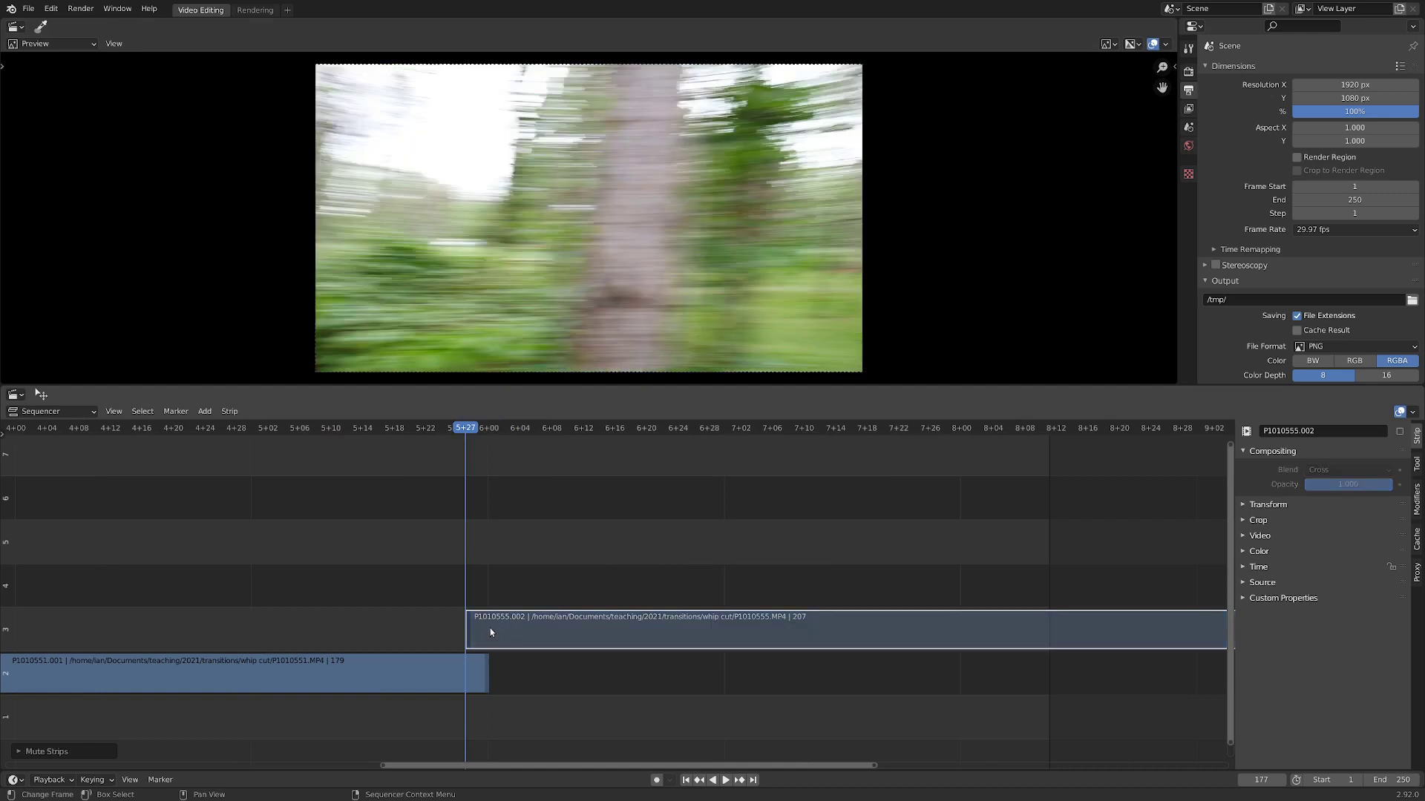
key(alt+h)
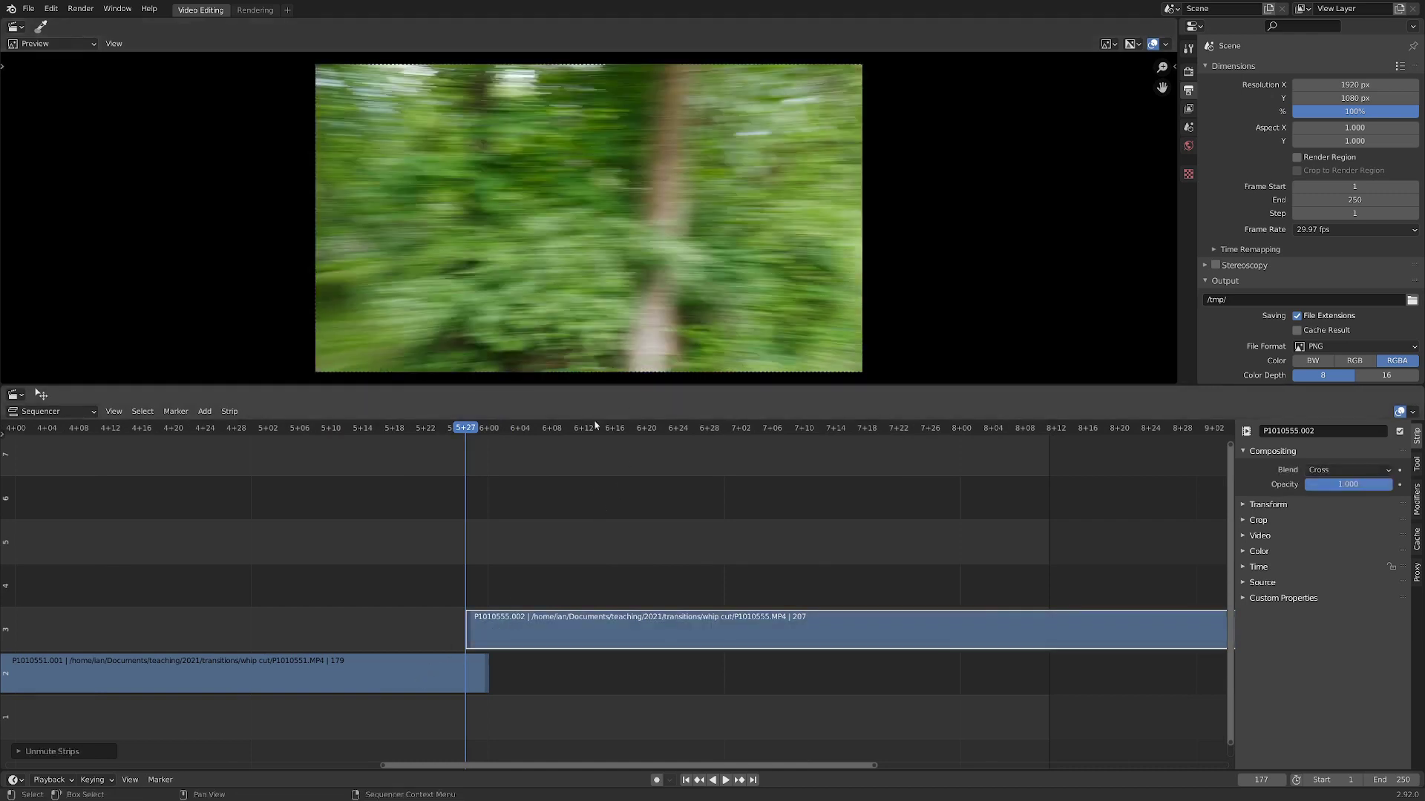
key(g)
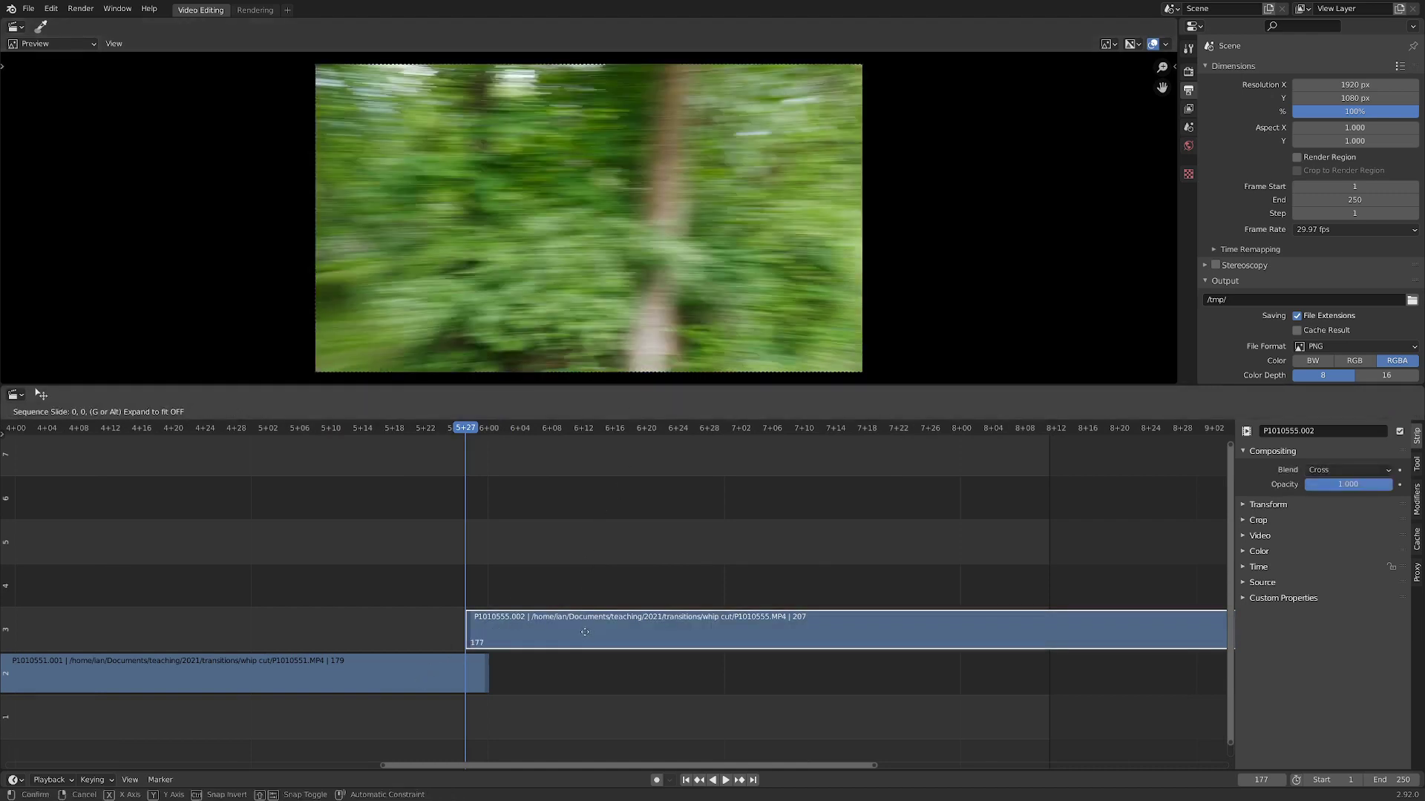
click(580, 631)
Step: Test muting and fading the upper strip, restoring its opacity to 1.000
key(h)
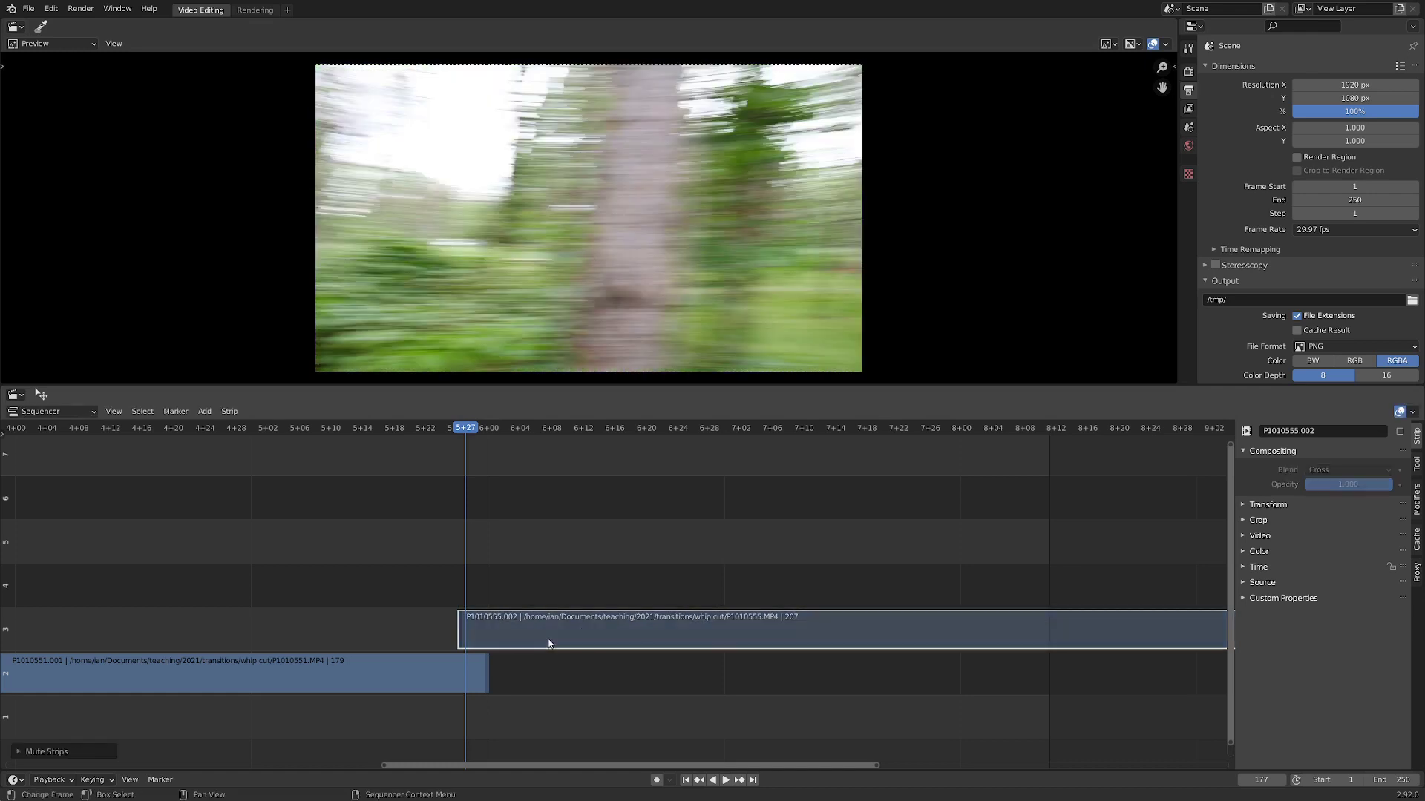
key(alt+h)
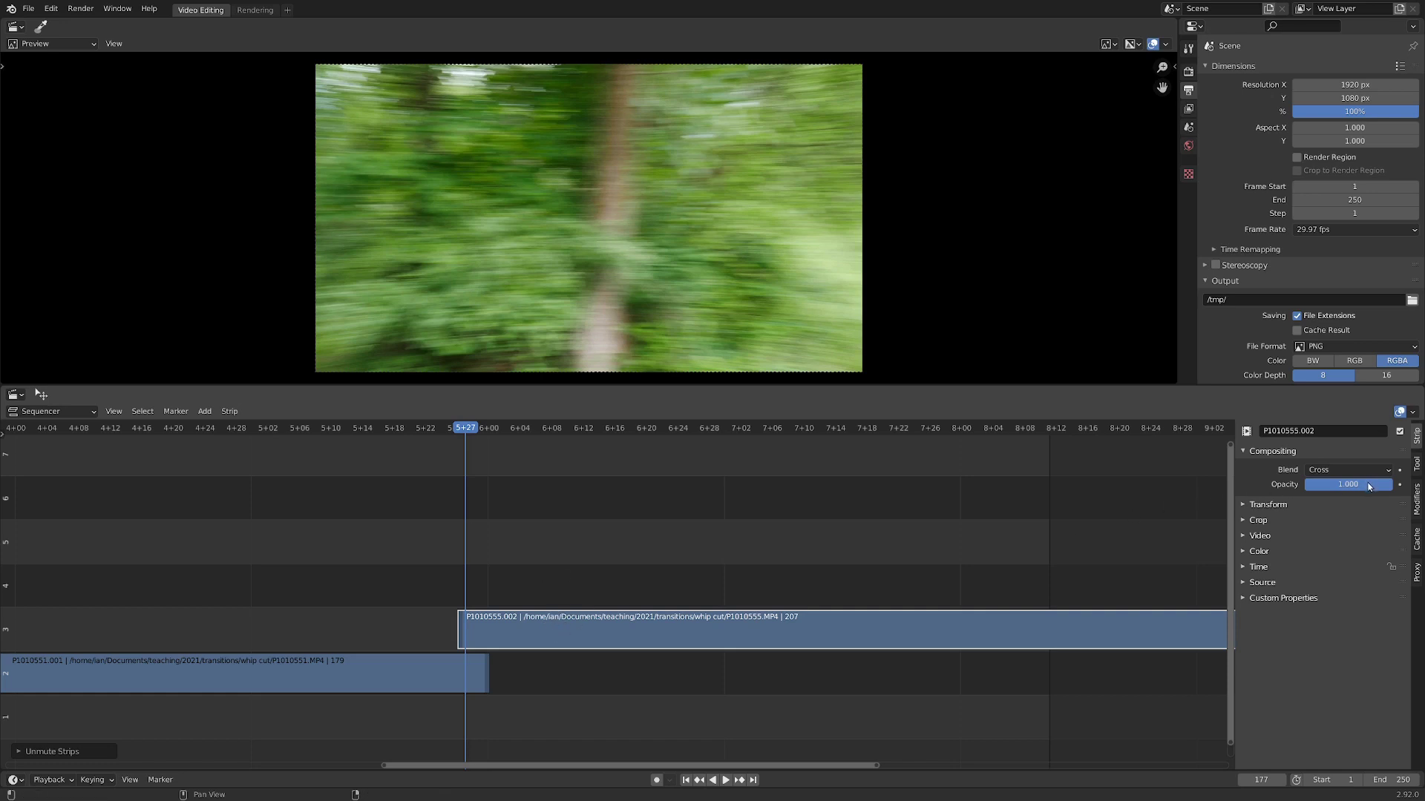
mouse_move(1369, 486)
mouse_down()
mouse_move(1307, 486)
mouse_move(1385, 486)
mouse_up()
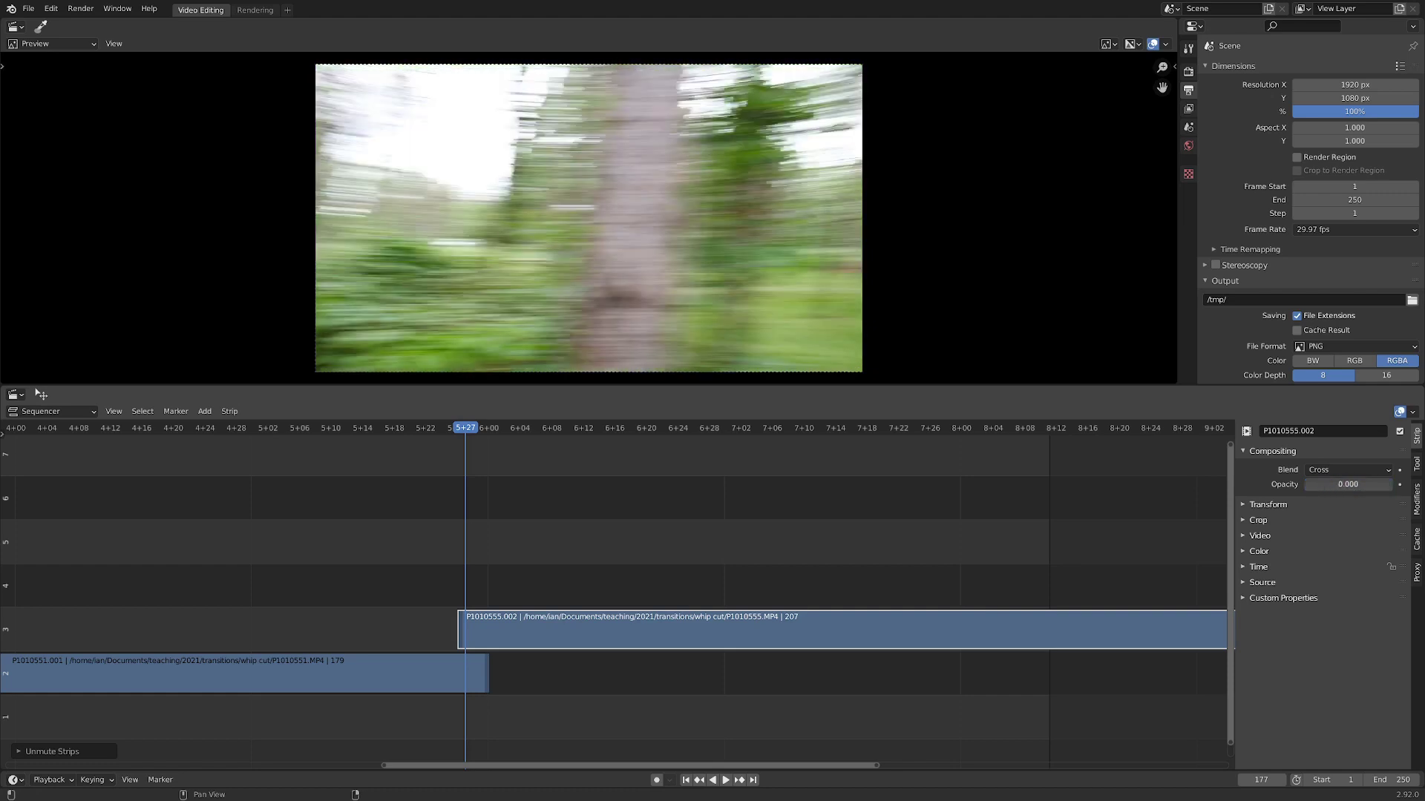
key(ctrl+z)
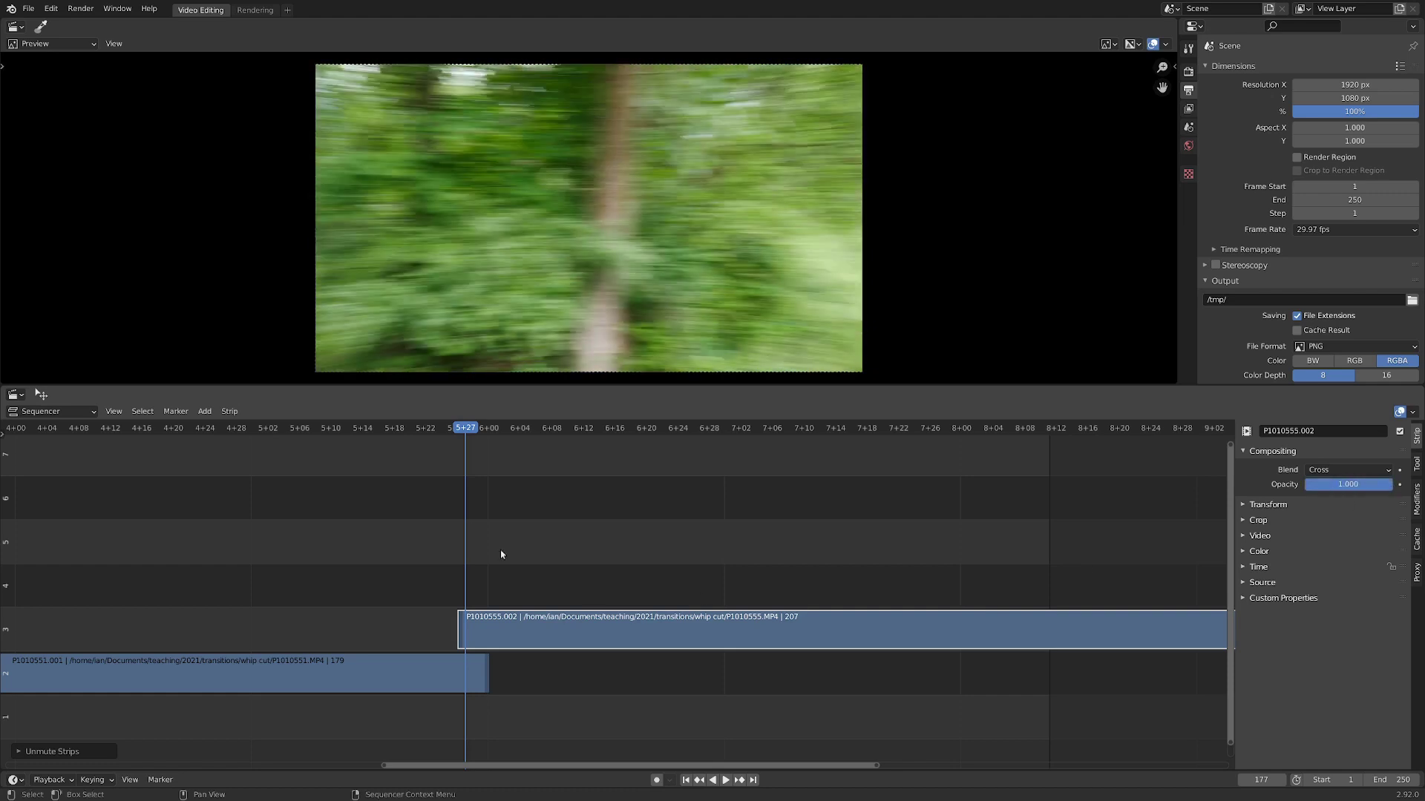
drag(446, 431, 440, 430)
Step: Play the whip transition, then replay it from frame 167 with all strips in view
key(space)
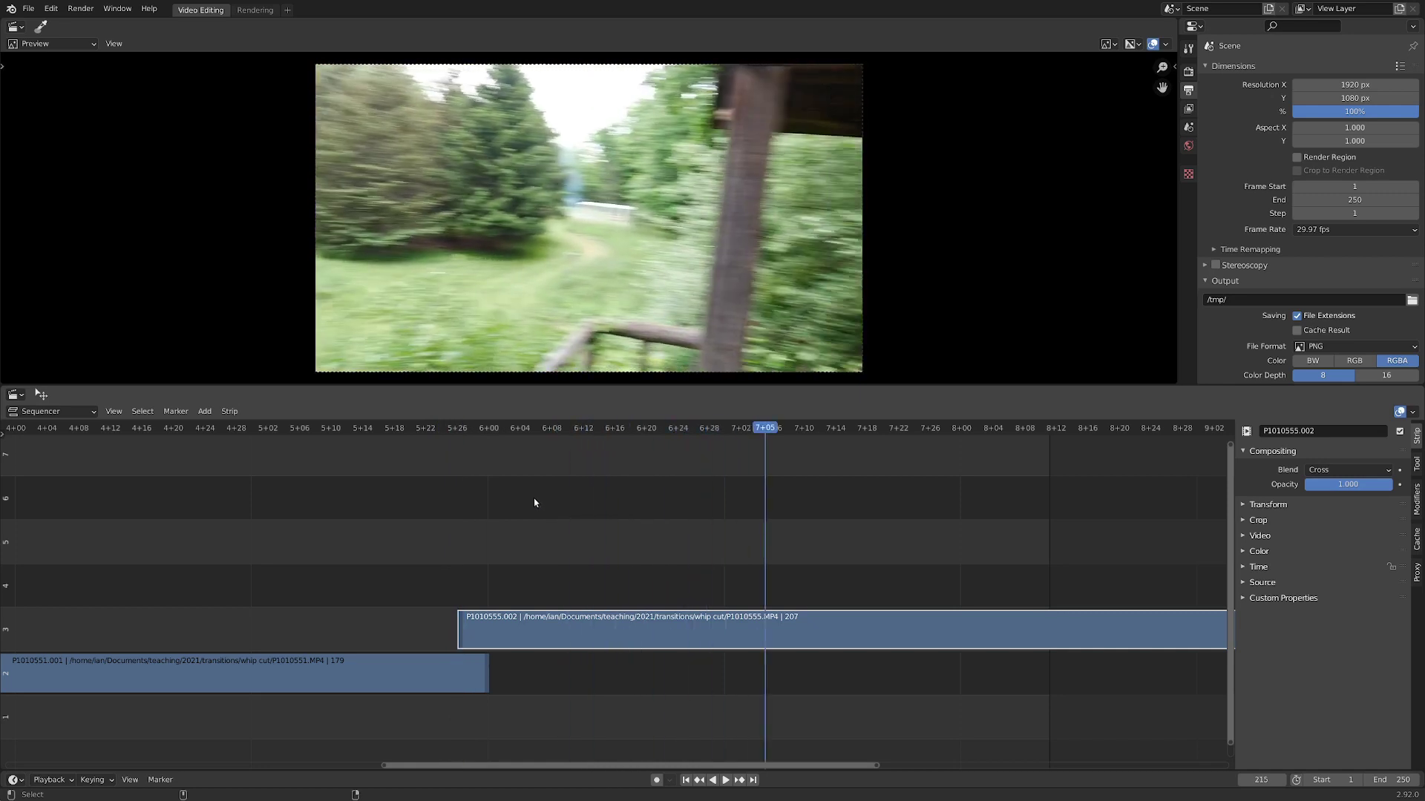
key(Home)
click(556, 428)
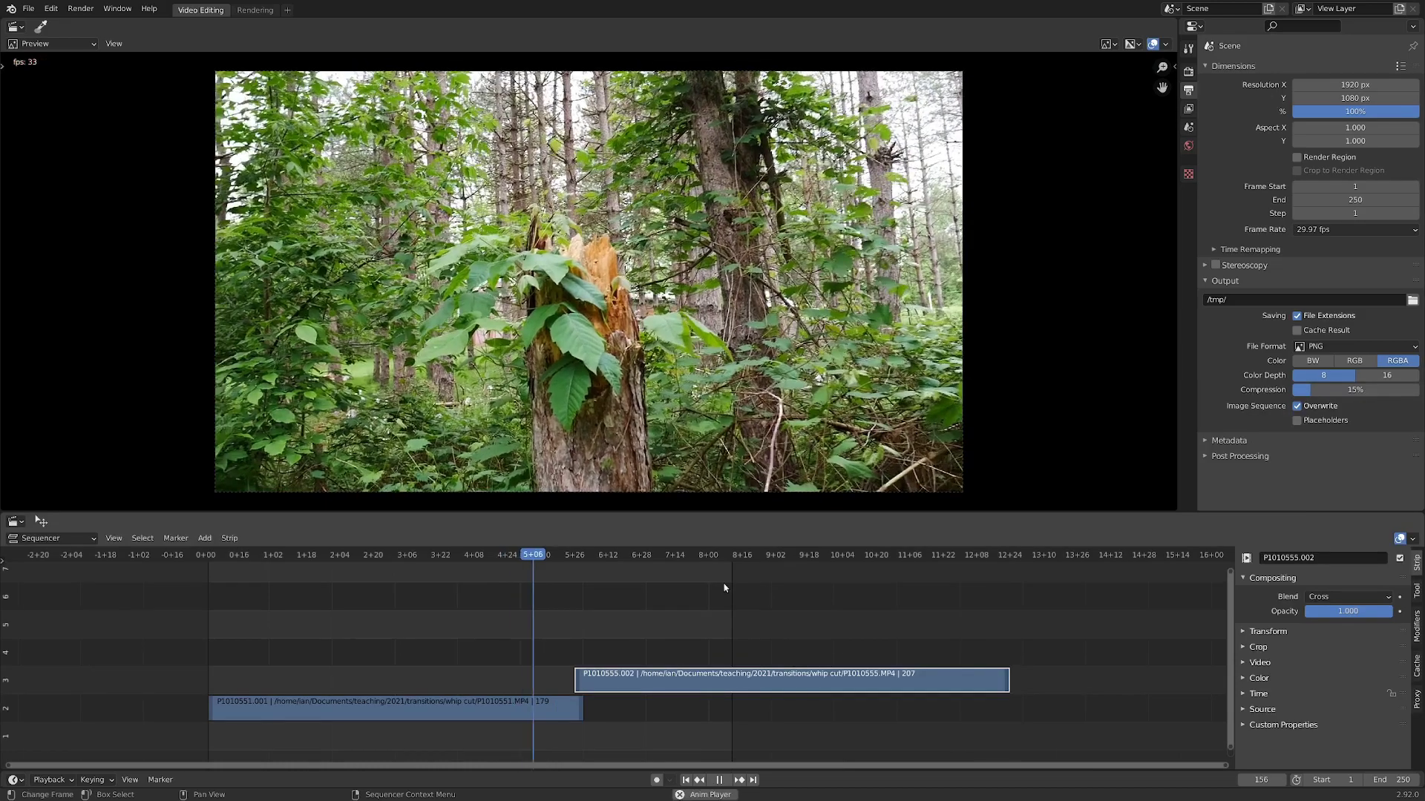
key(space)
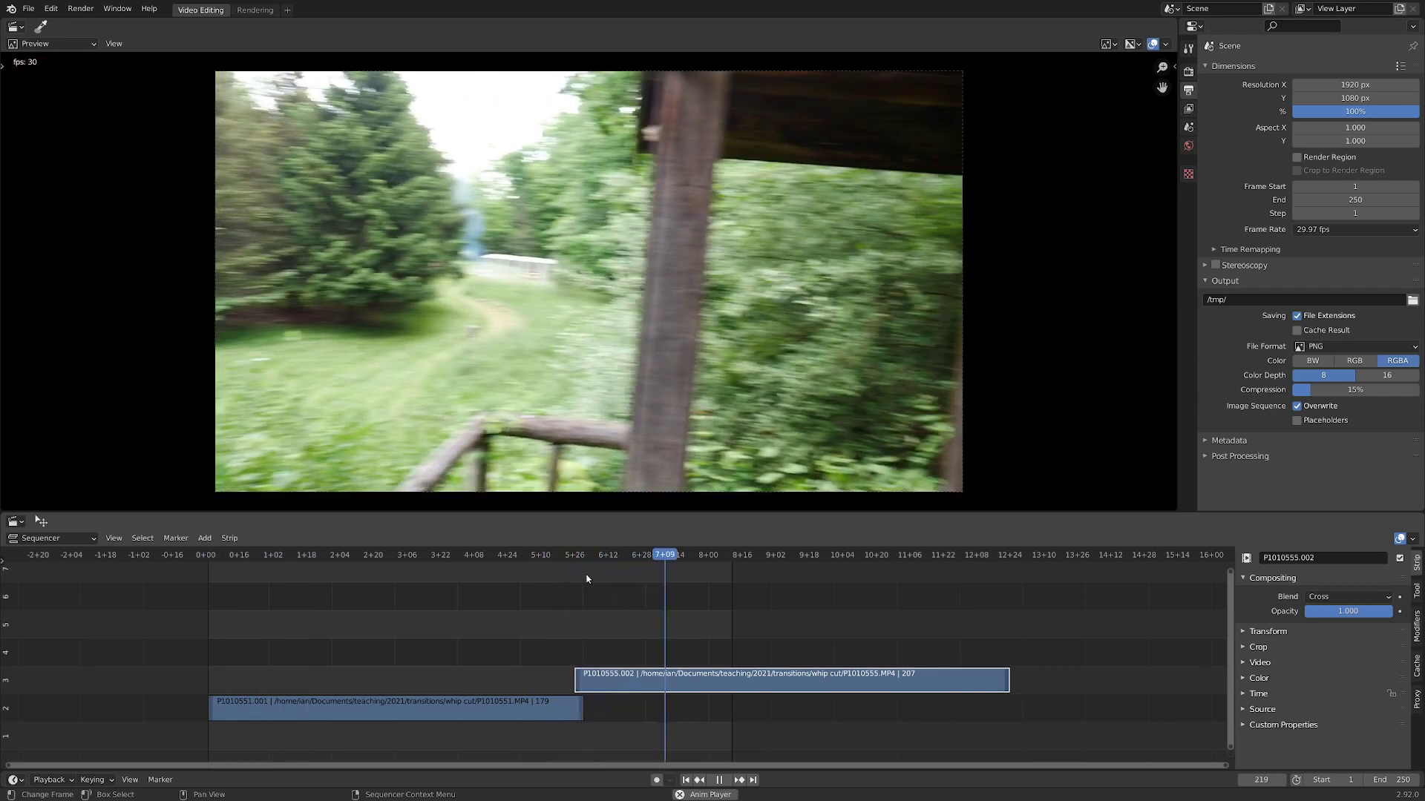
key(space)
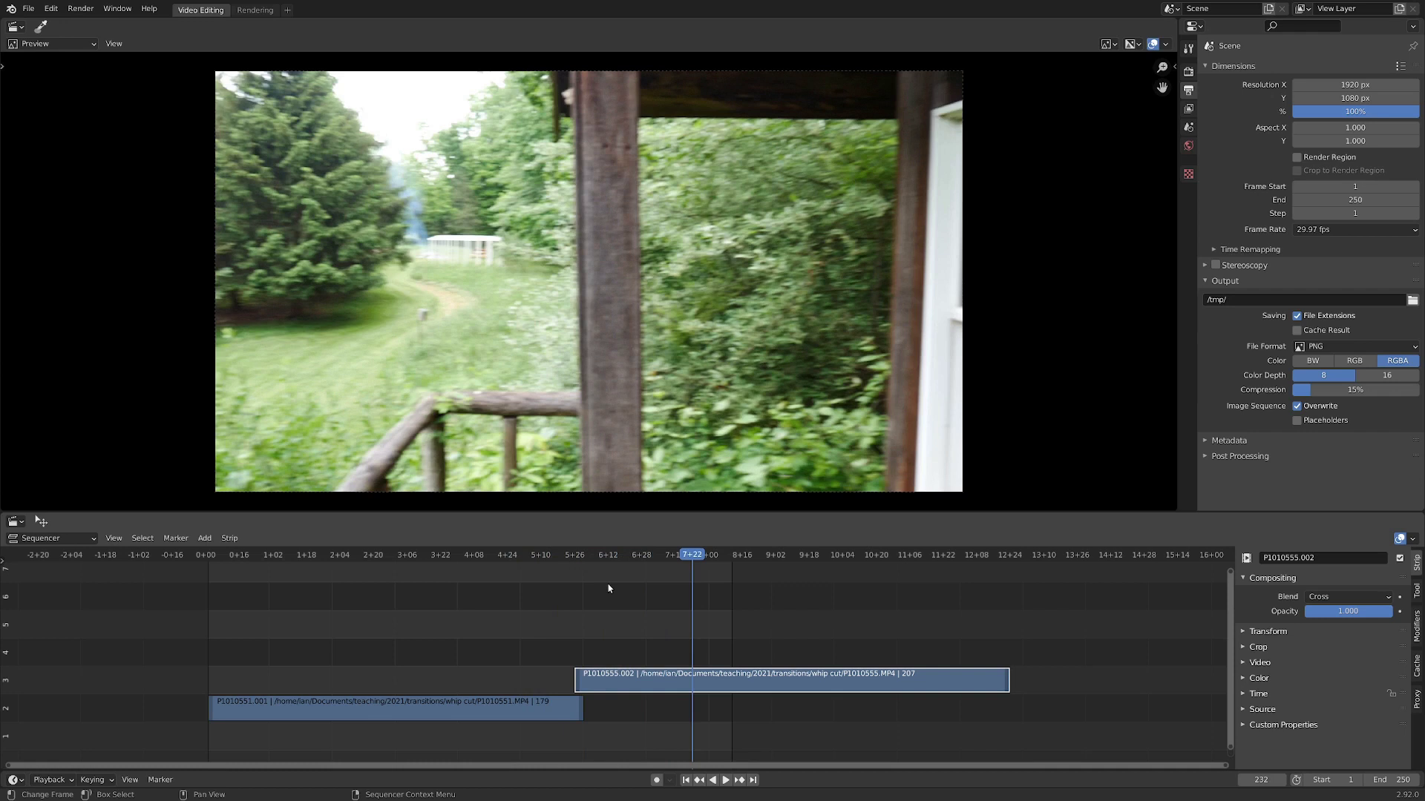
Step: Move the playhead to frame 247, then on to frame 419 past both clips
scroll(608, 588, down, 1)
click(549, 562)
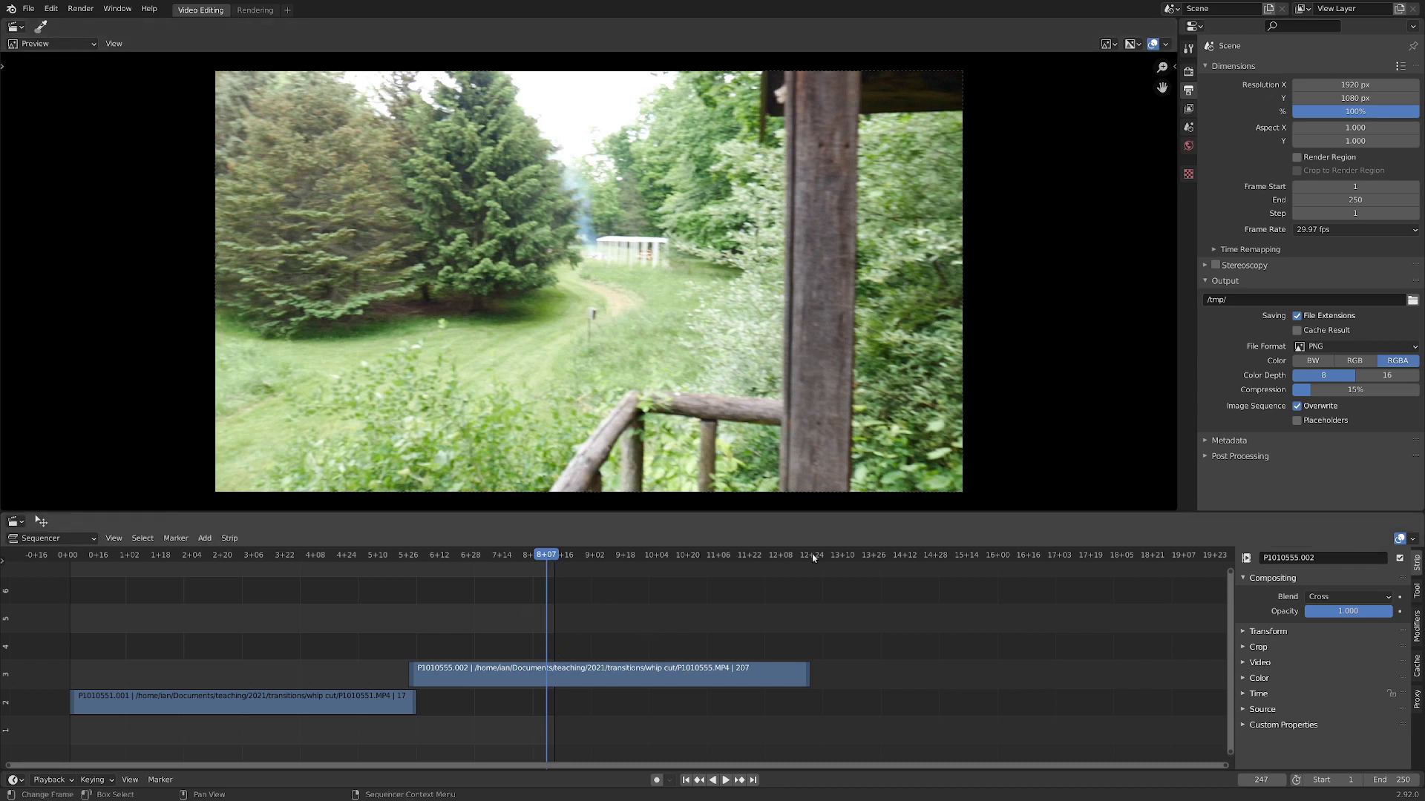
drag(812, 553, 881, 555)
scroll(754, 643, down, 5)
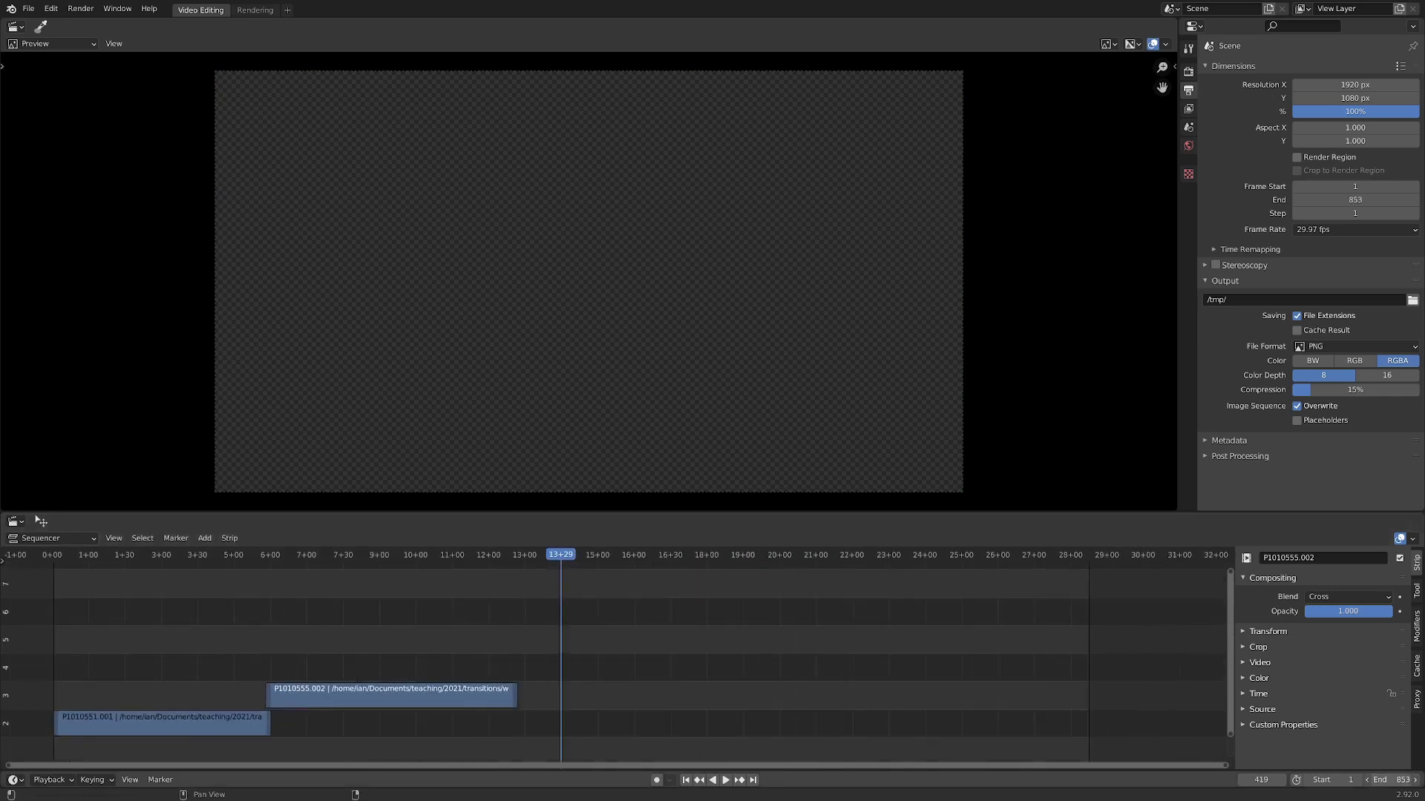
Step: Add clips P1010563 and P1010569 from the motion folder and delete their sound strips
key(shift+a)
click(529, 598)
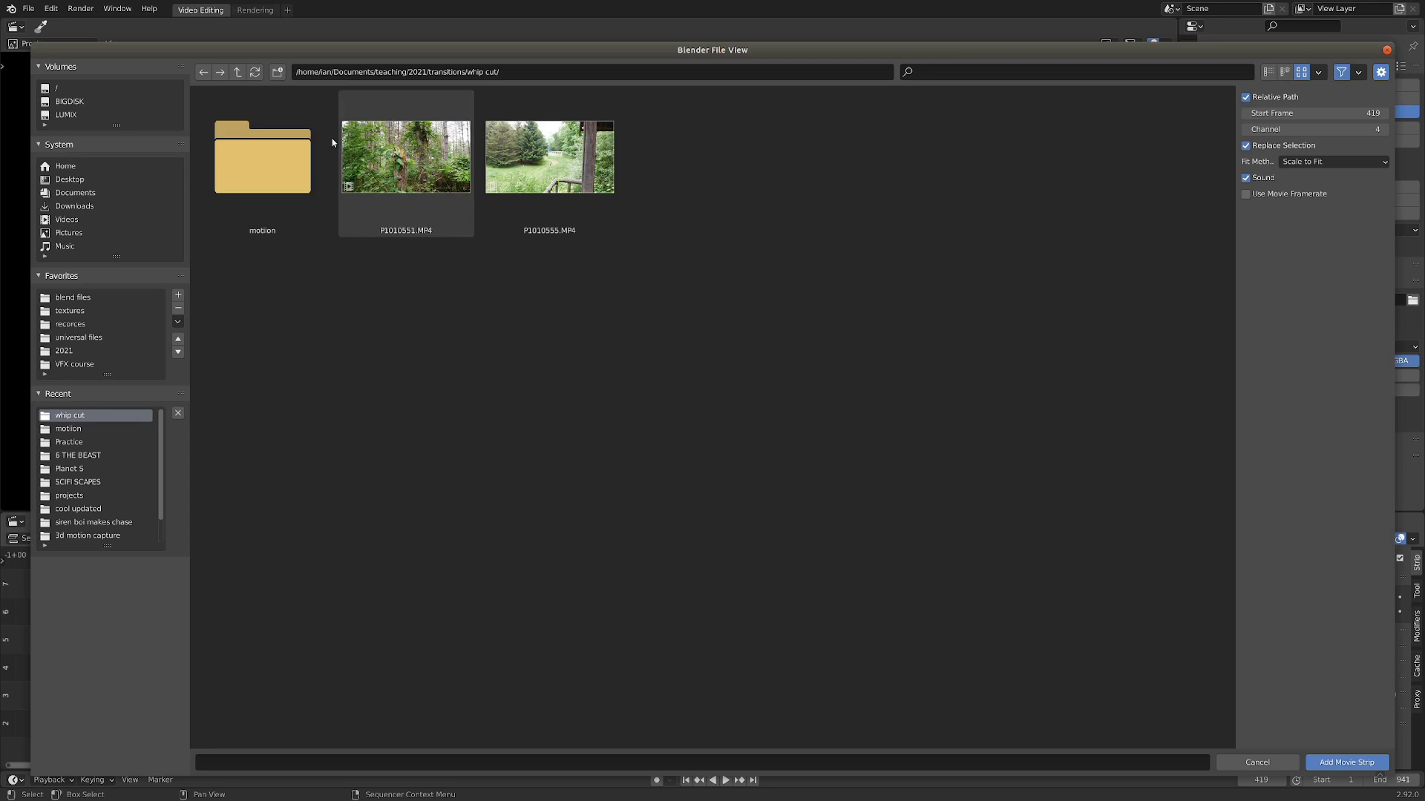
double_click(296, 153)
shift+click(344, 182)
key(Return)
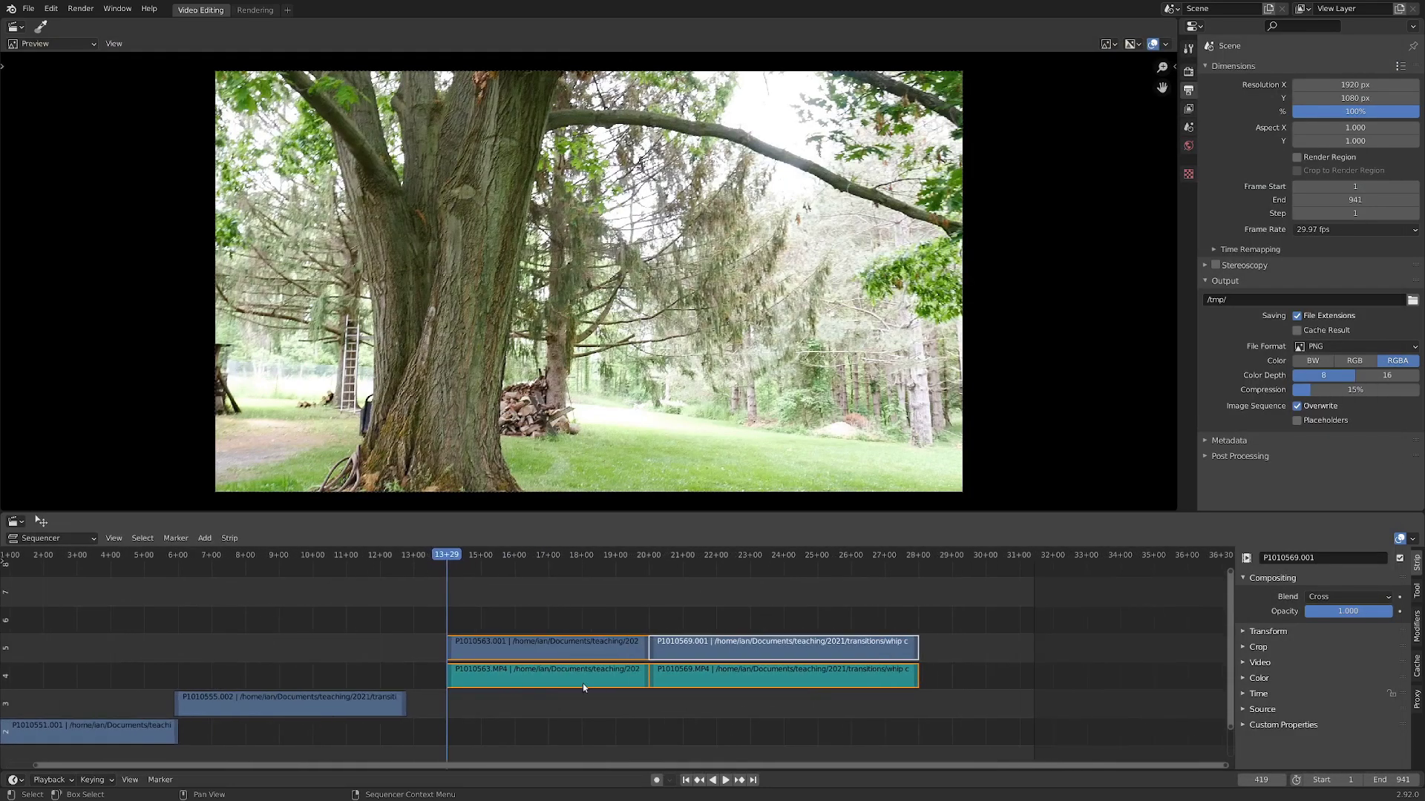
click(709, 683)
key(x)
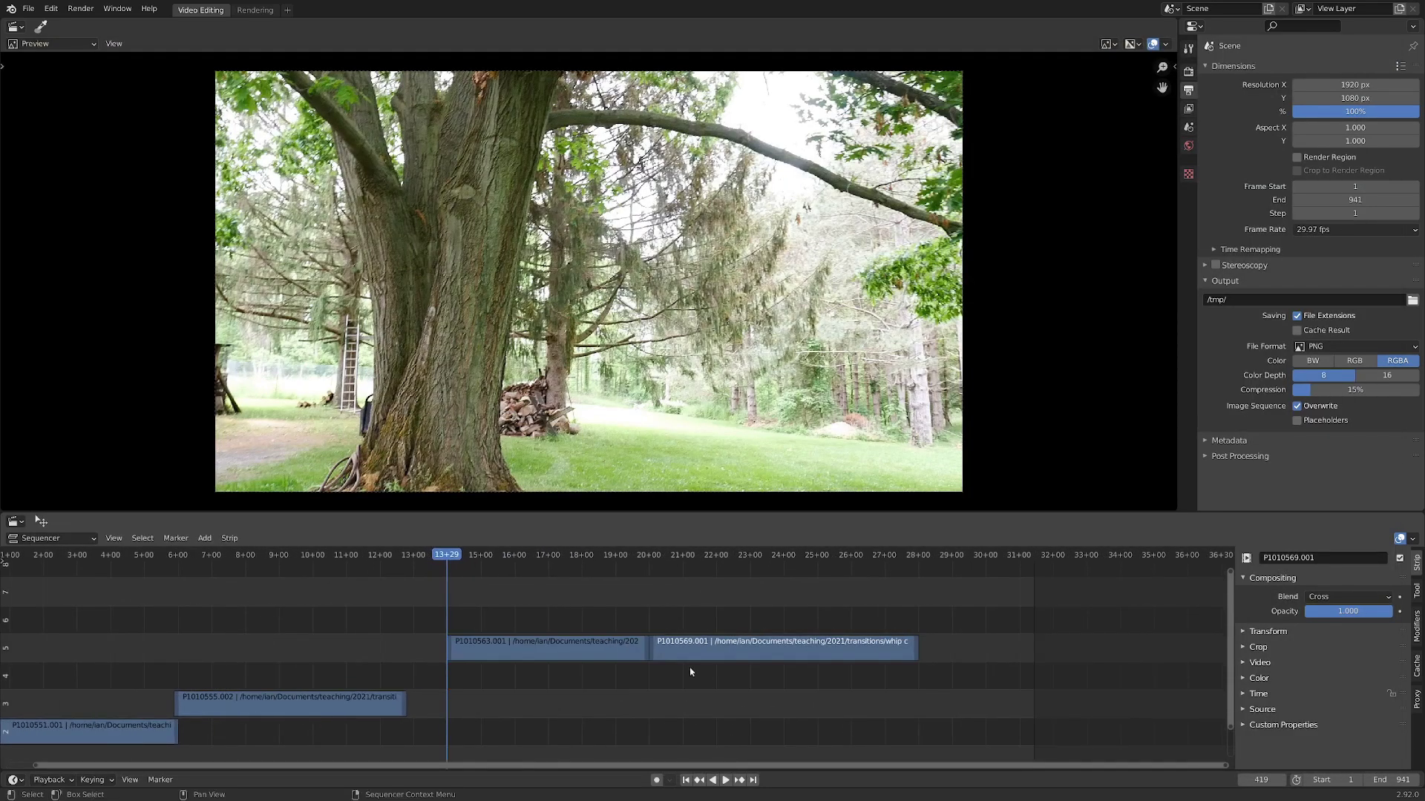
Step: Cut P1010563.001 at frame 548 and delete the remainder
key(space)
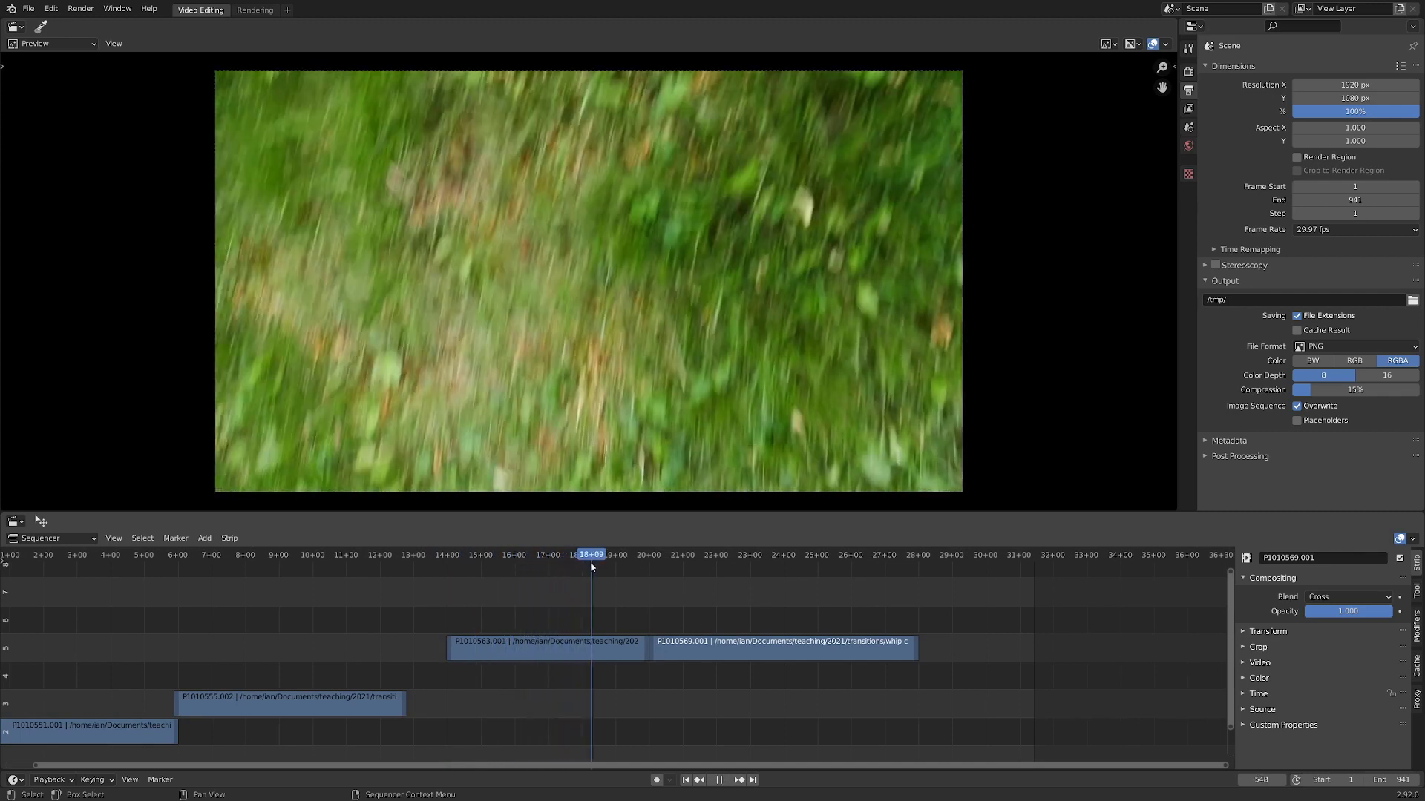
click(622, 647)
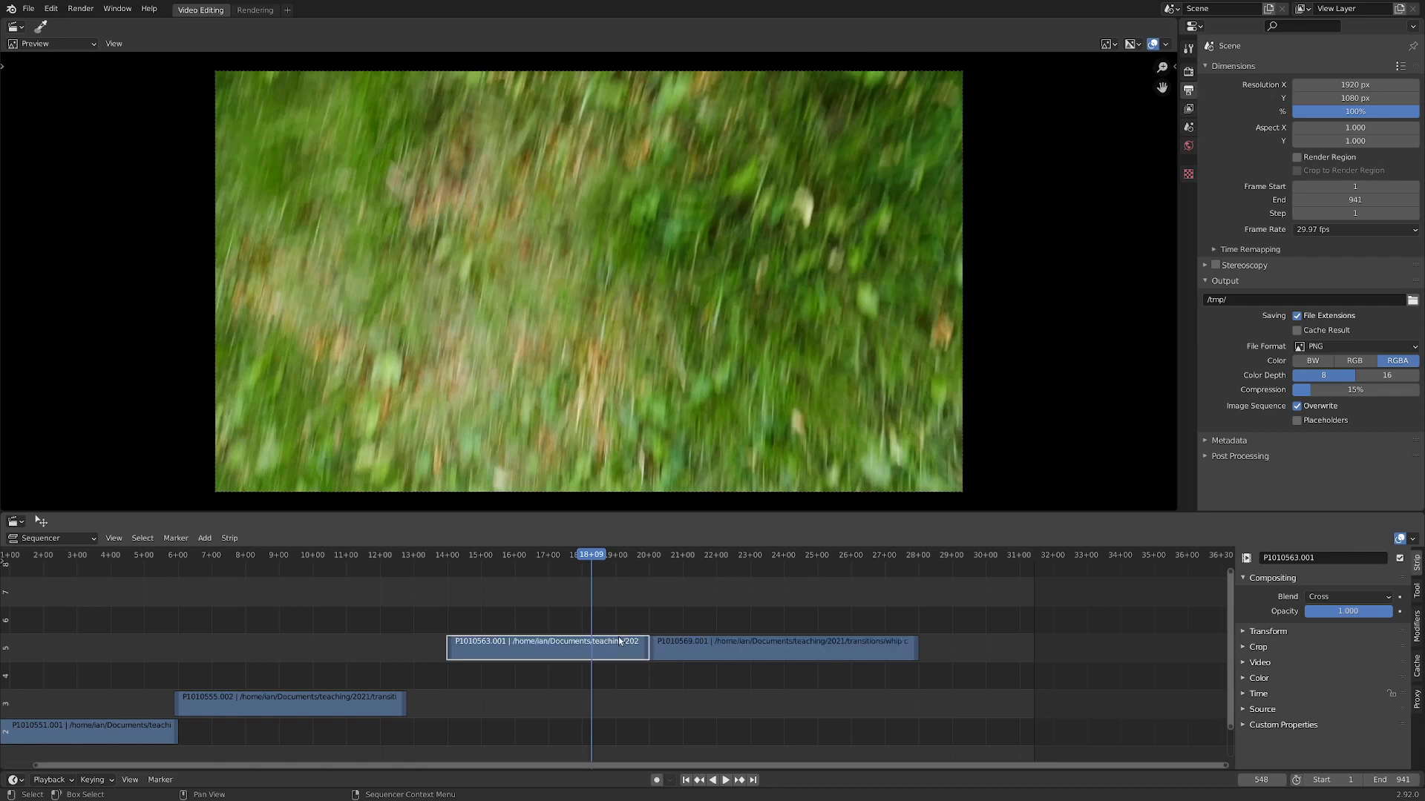
key(k)
key(Delete)
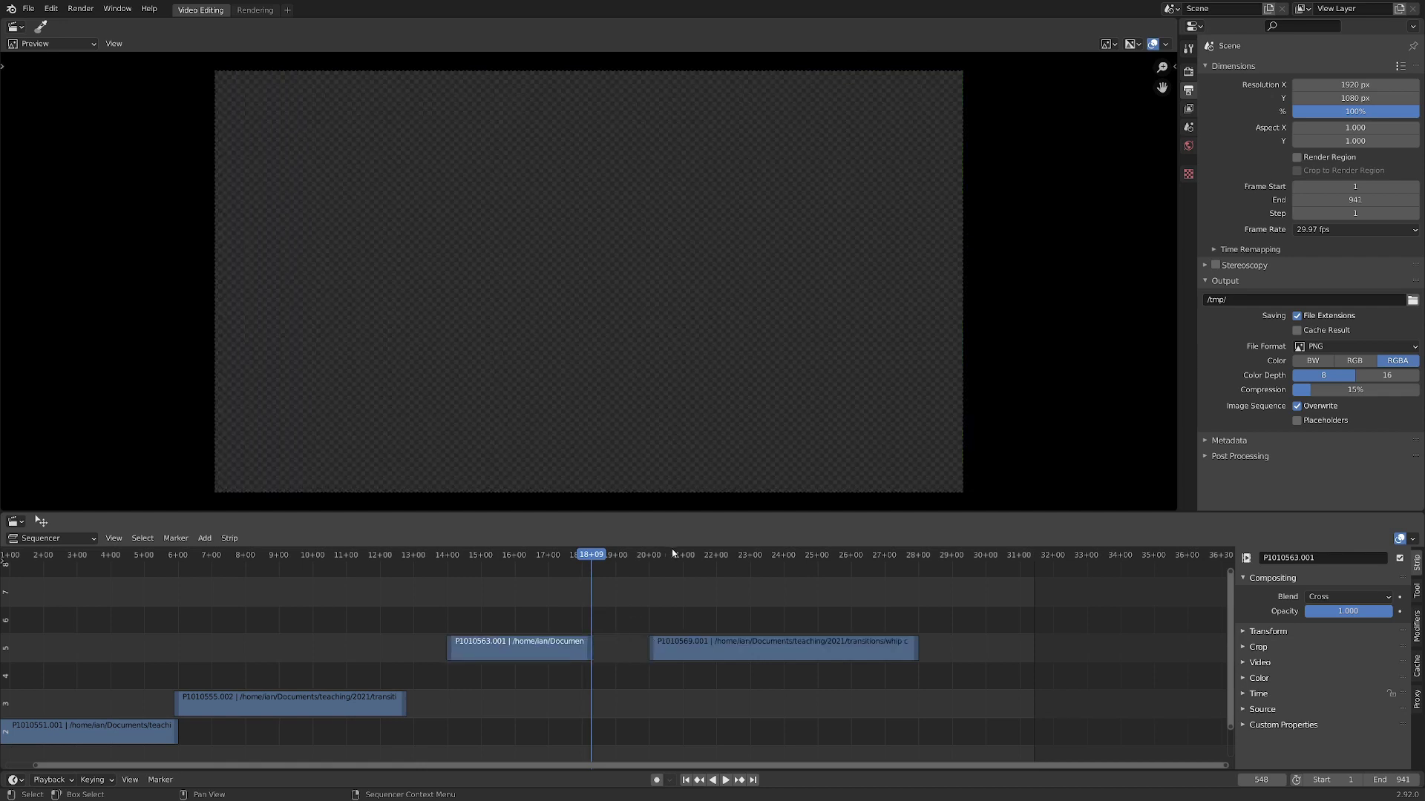
Step: Play P1010569.001, stop at frame 677 and select that strip
click(673, 553)
key(space)
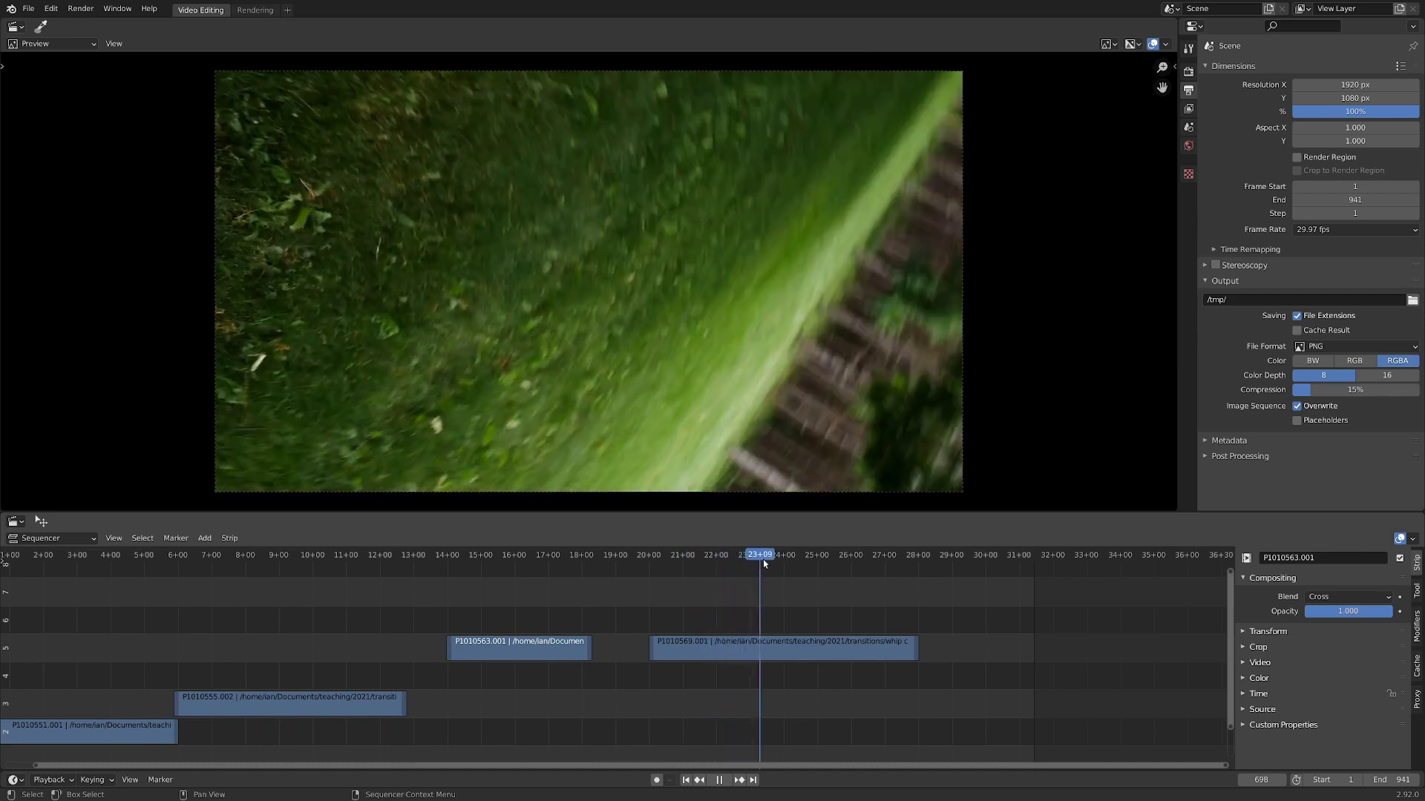
key(space)
click(736, 555)
click(689, 653)
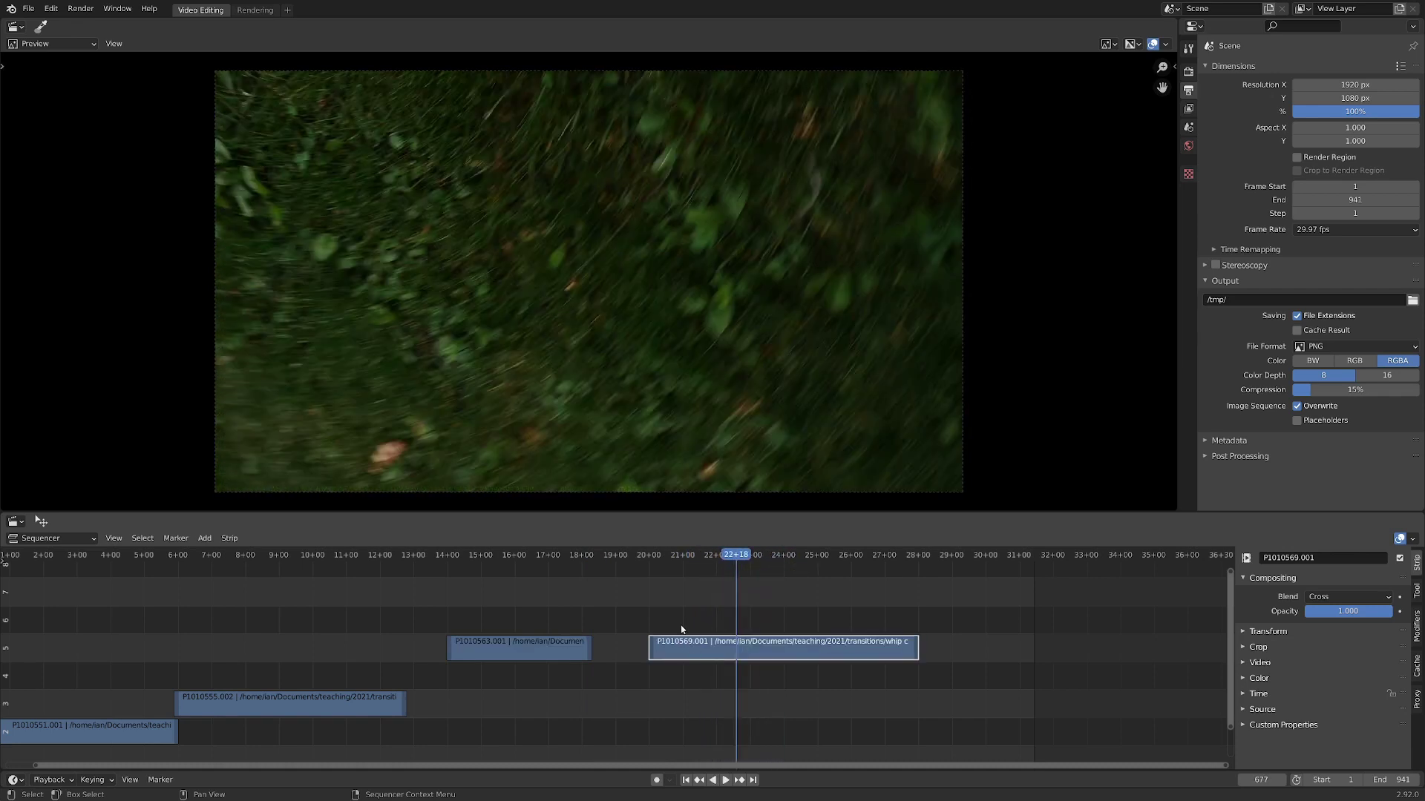
Step: Split P1010569 at frame 677 and place the later part one channel up, overlapping P1010563.001's end
key(k)
key(g)
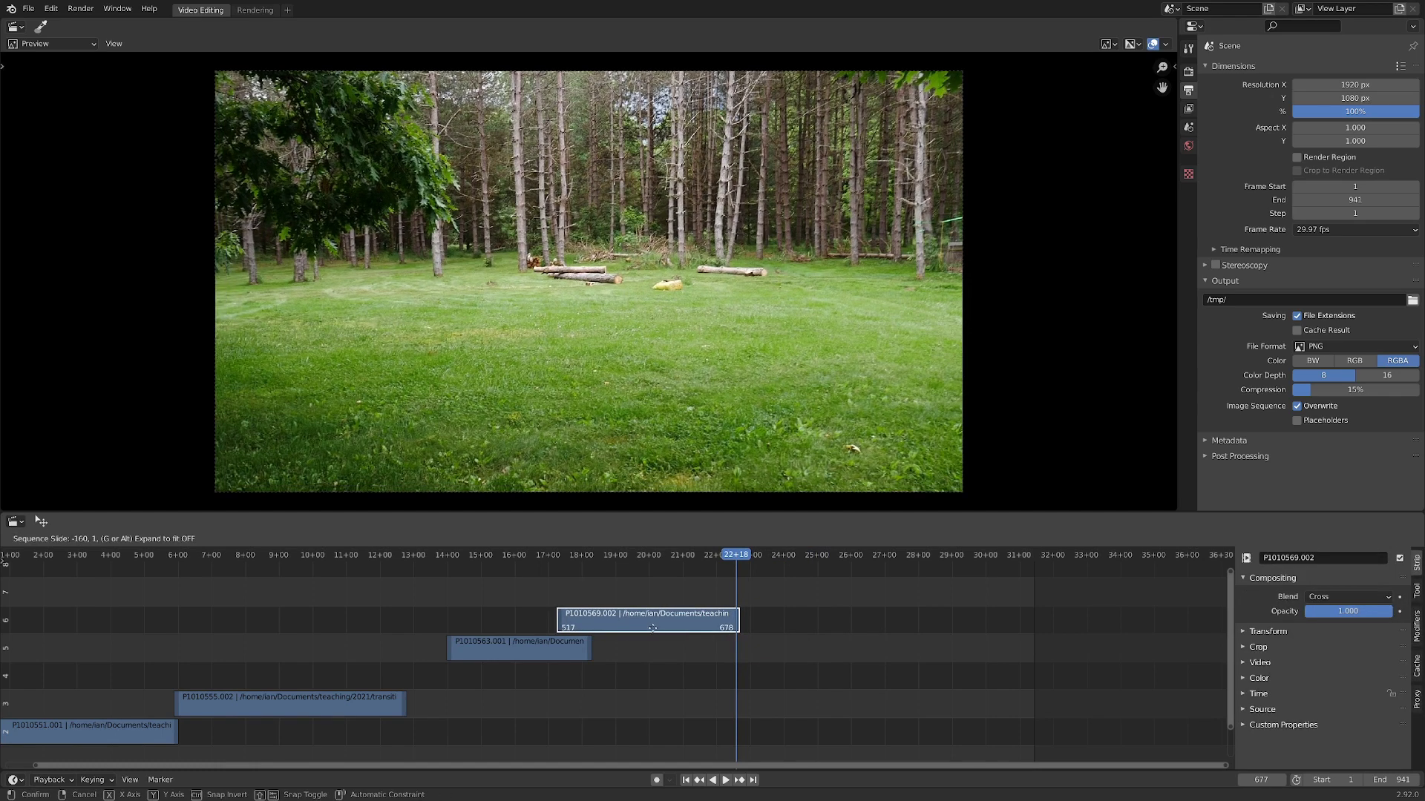
click(689, 628)
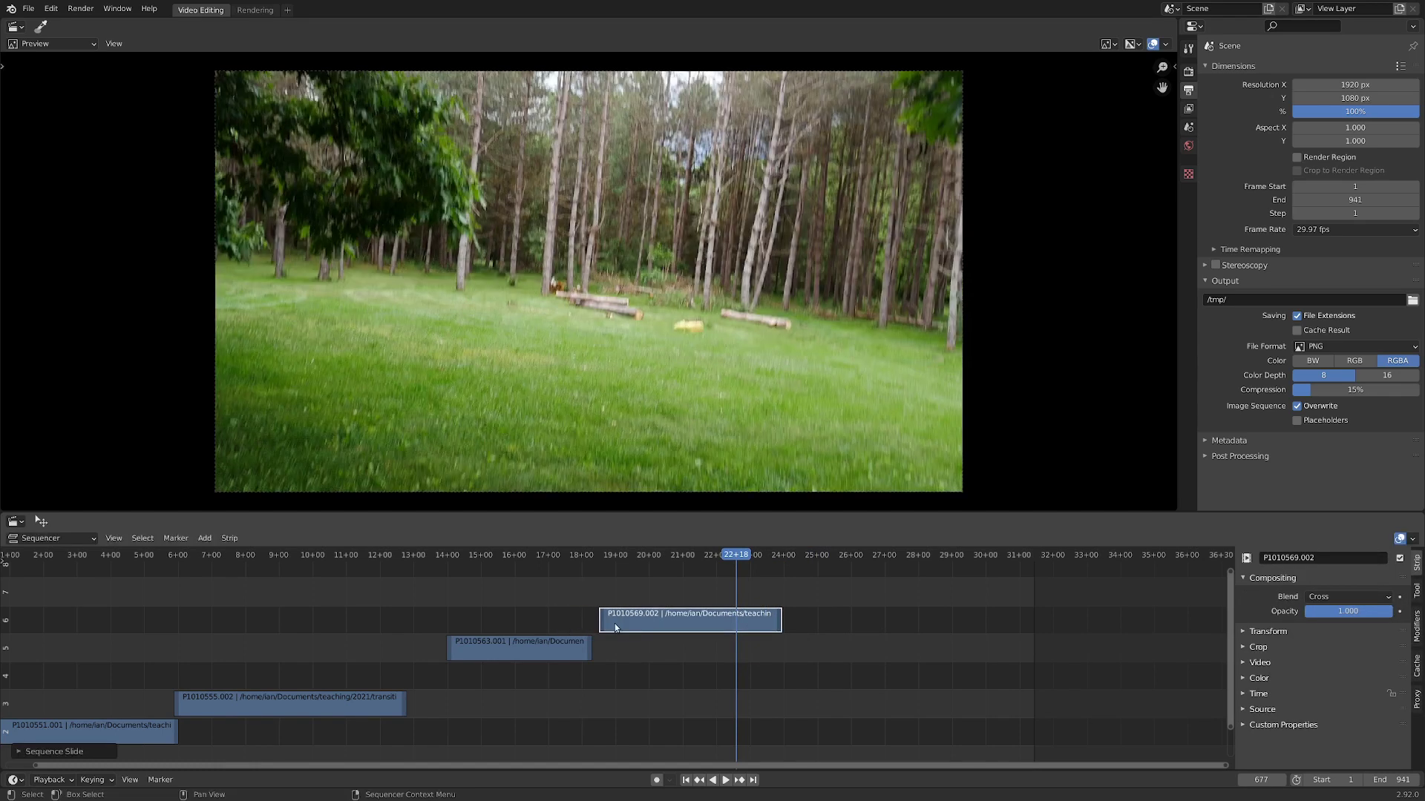
Step: Review the new whip and nudge P1010569.002 earlier to start at frame 538
click(603, 558)
key(space)
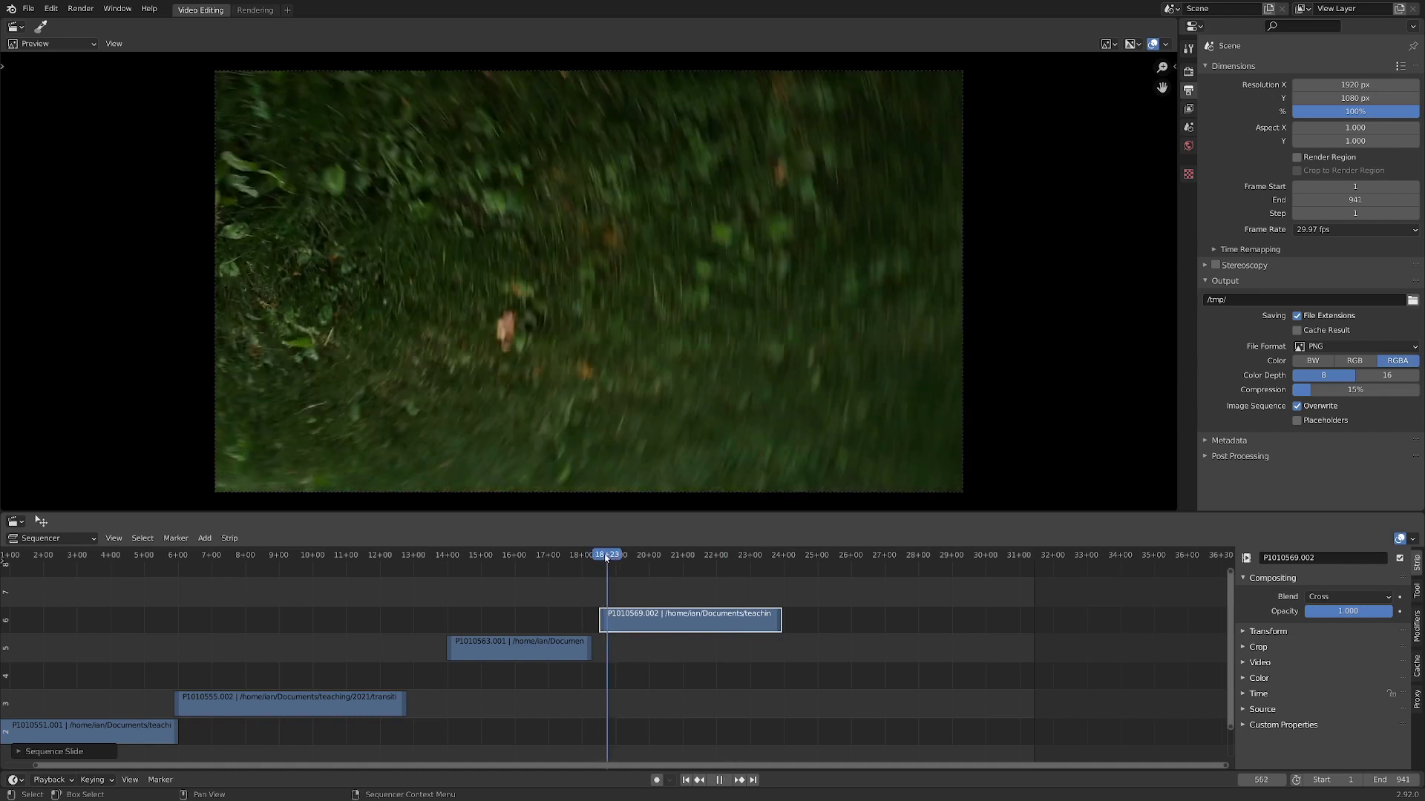
key(Escape)
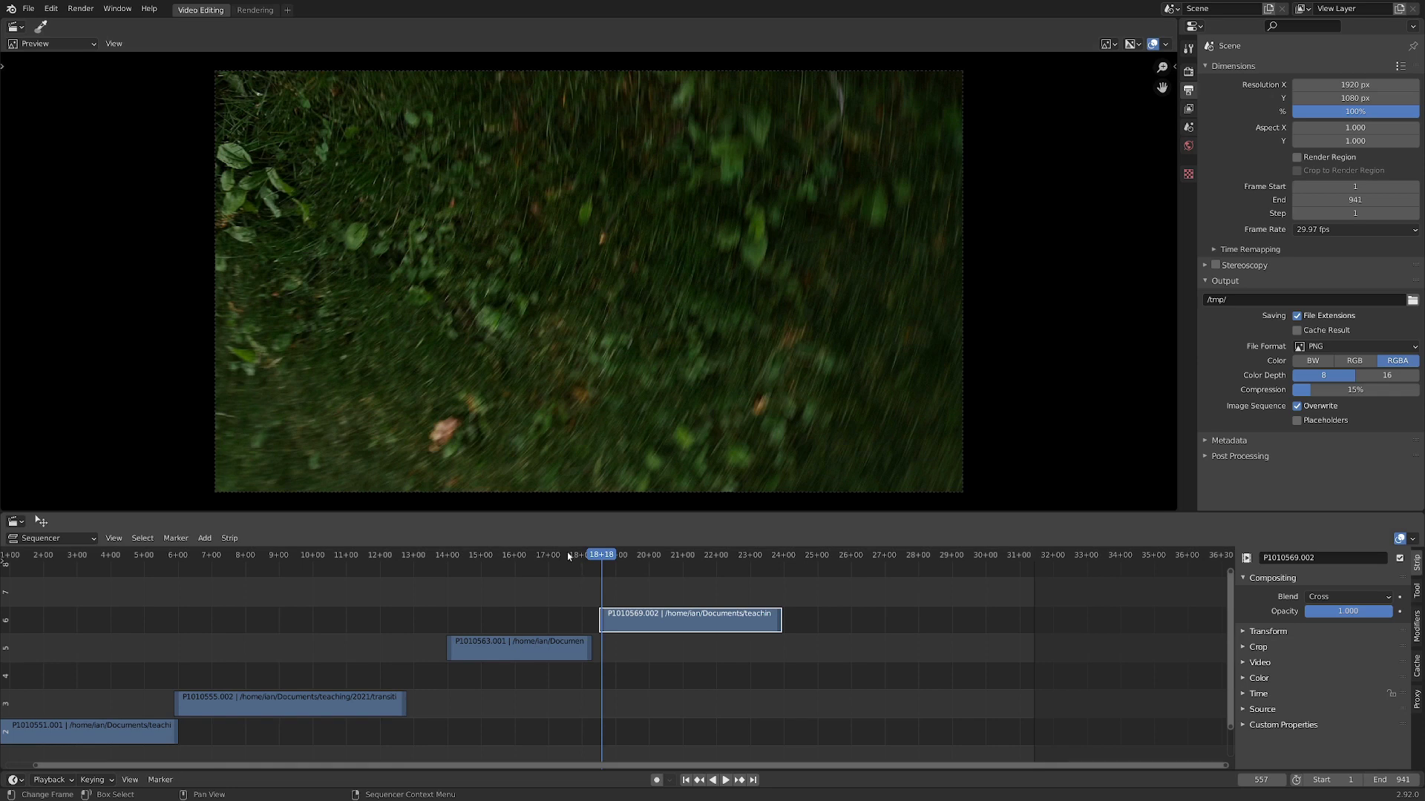
drag(568, 556, 573, 559)
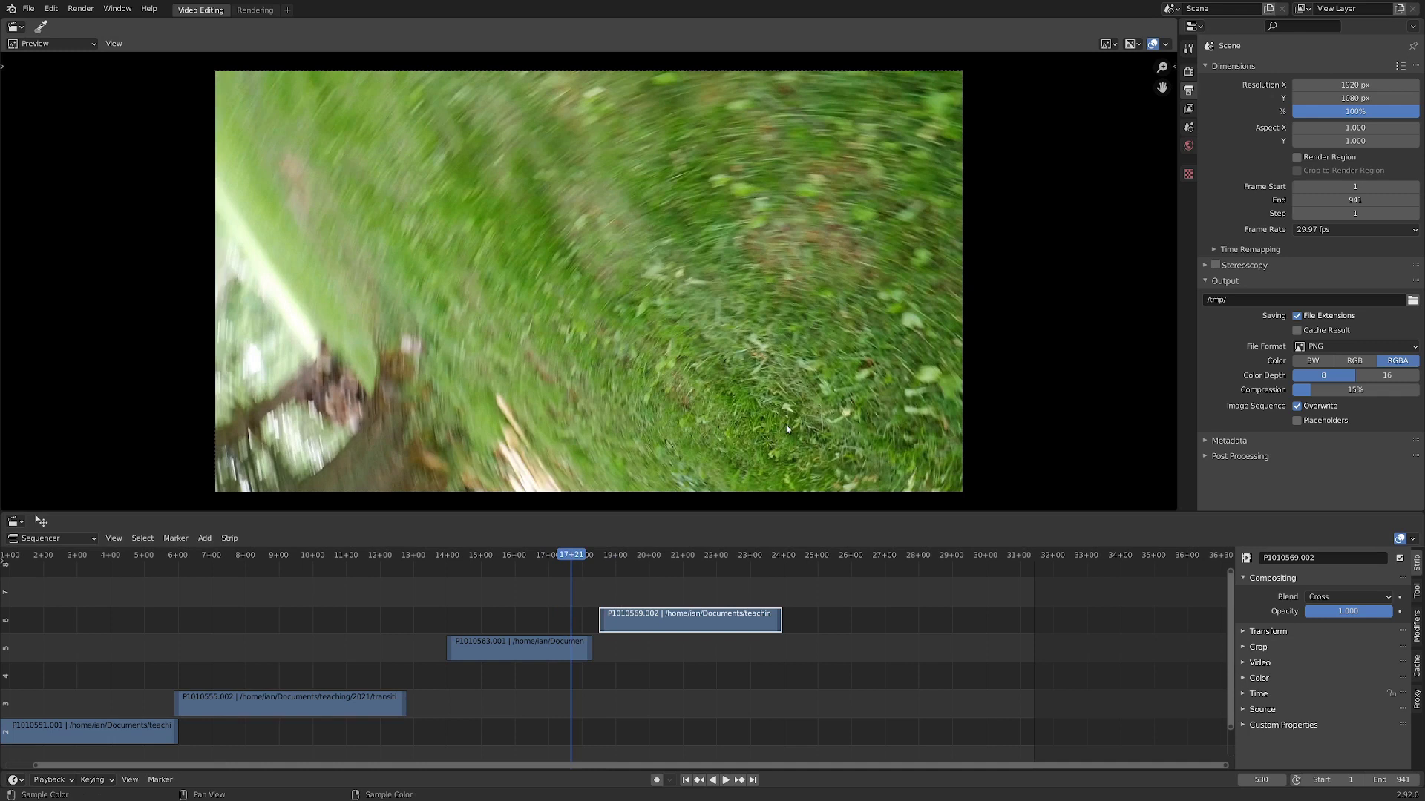
key(g)
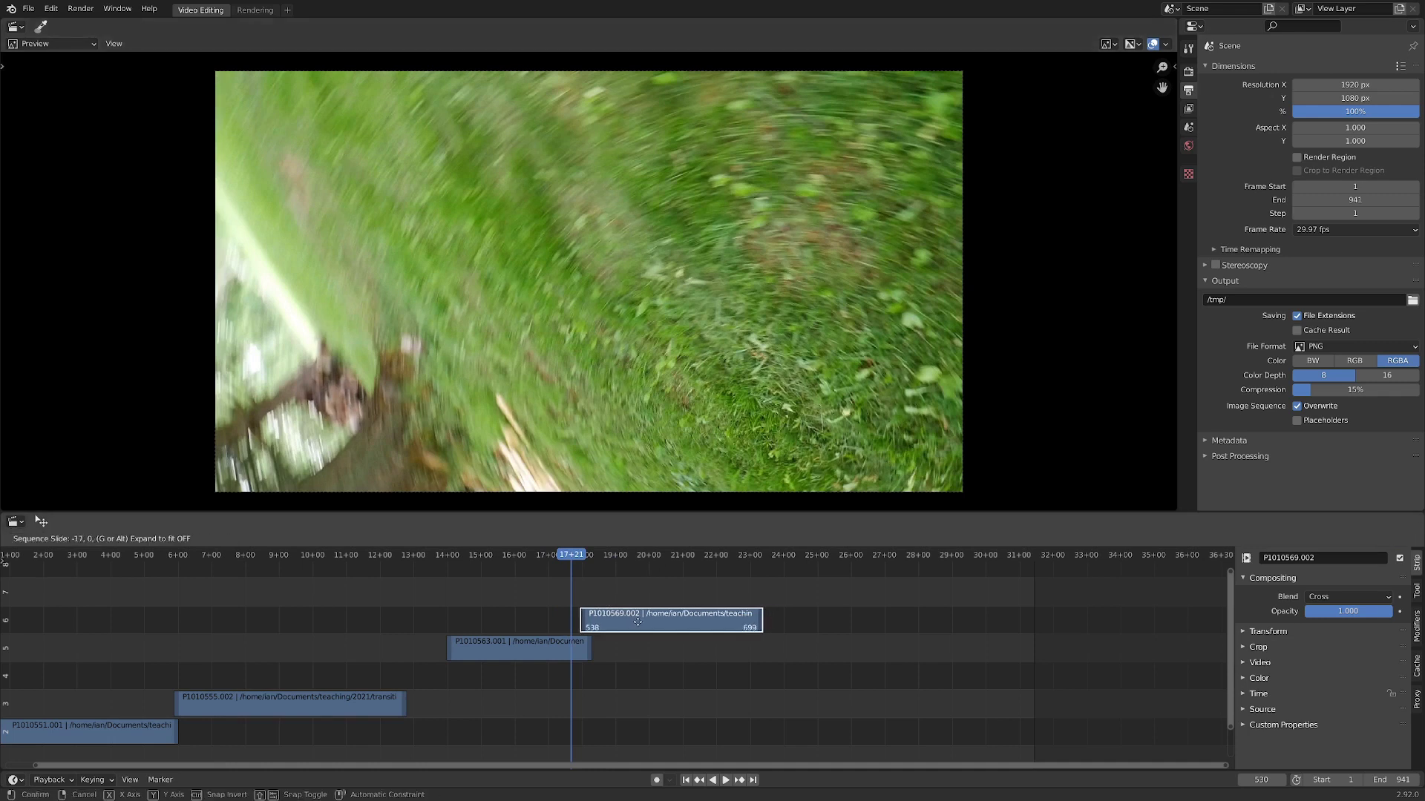
click(639, 618)
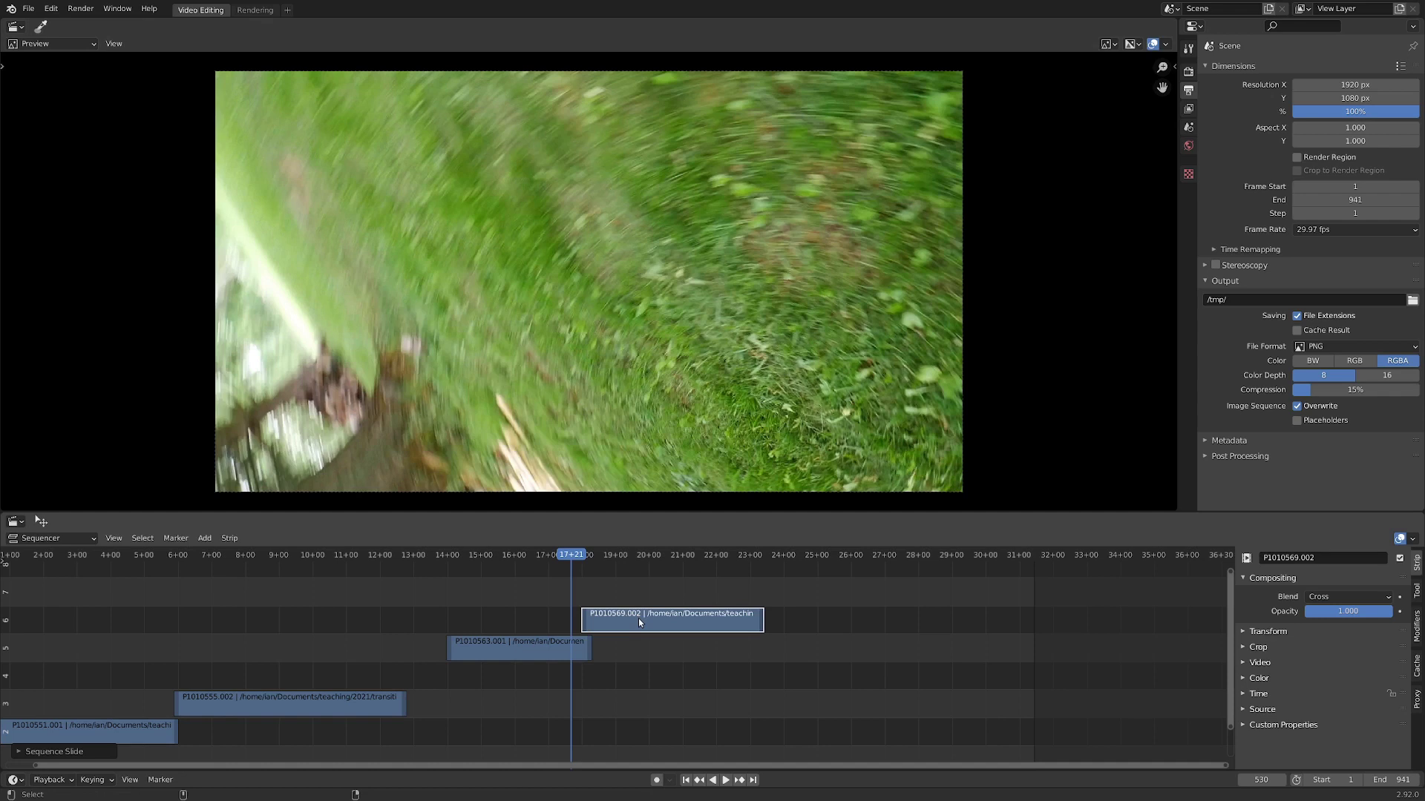
key(space)
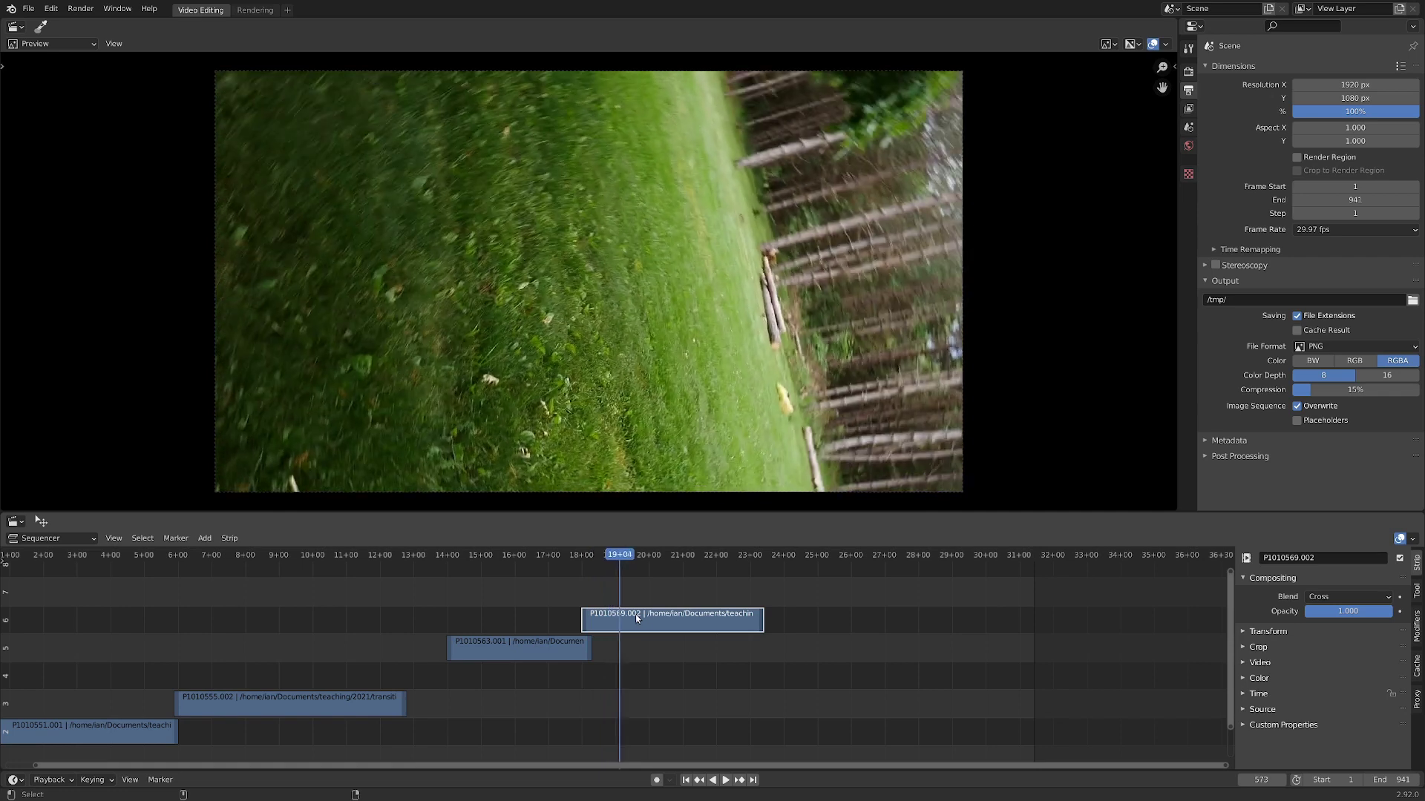
scroll(631, 623, up, 6)
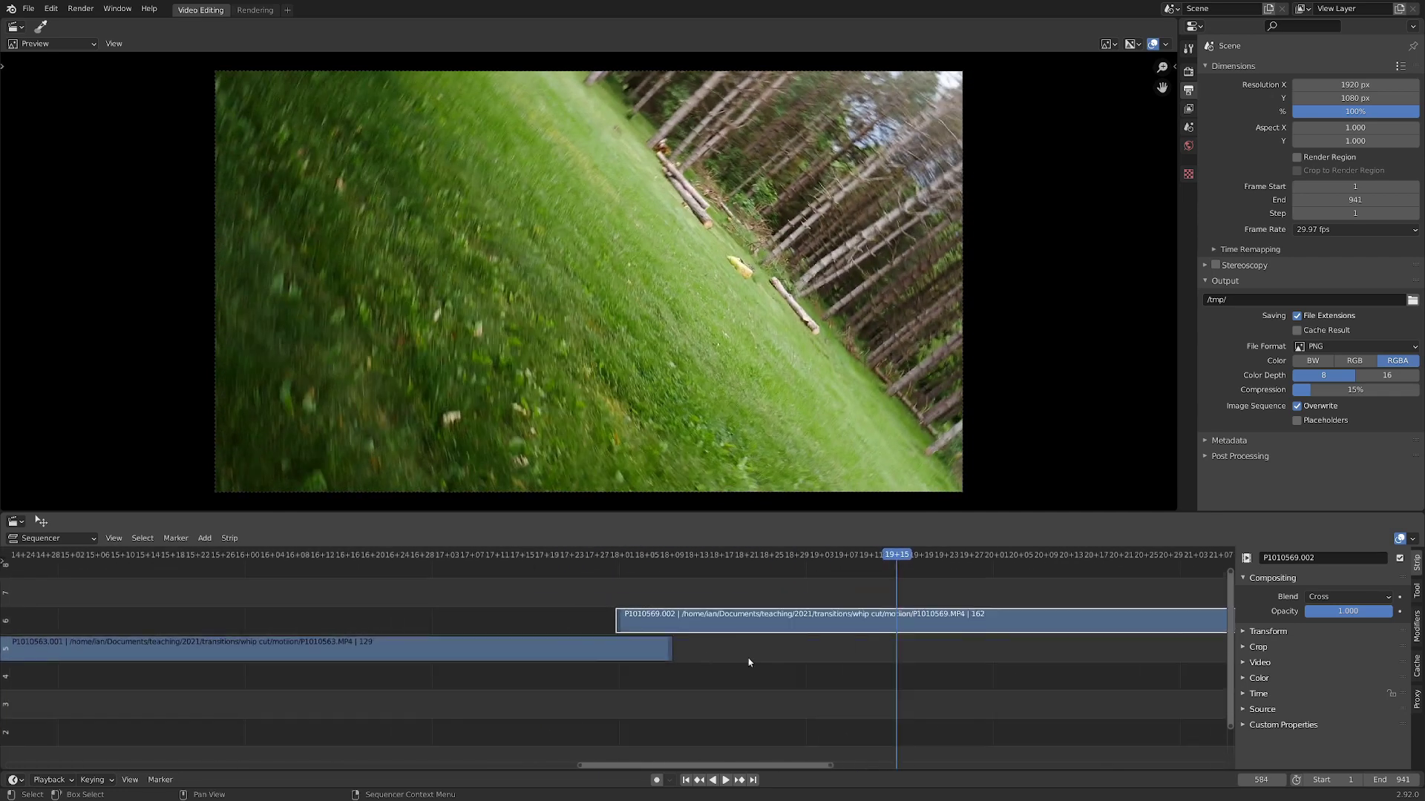
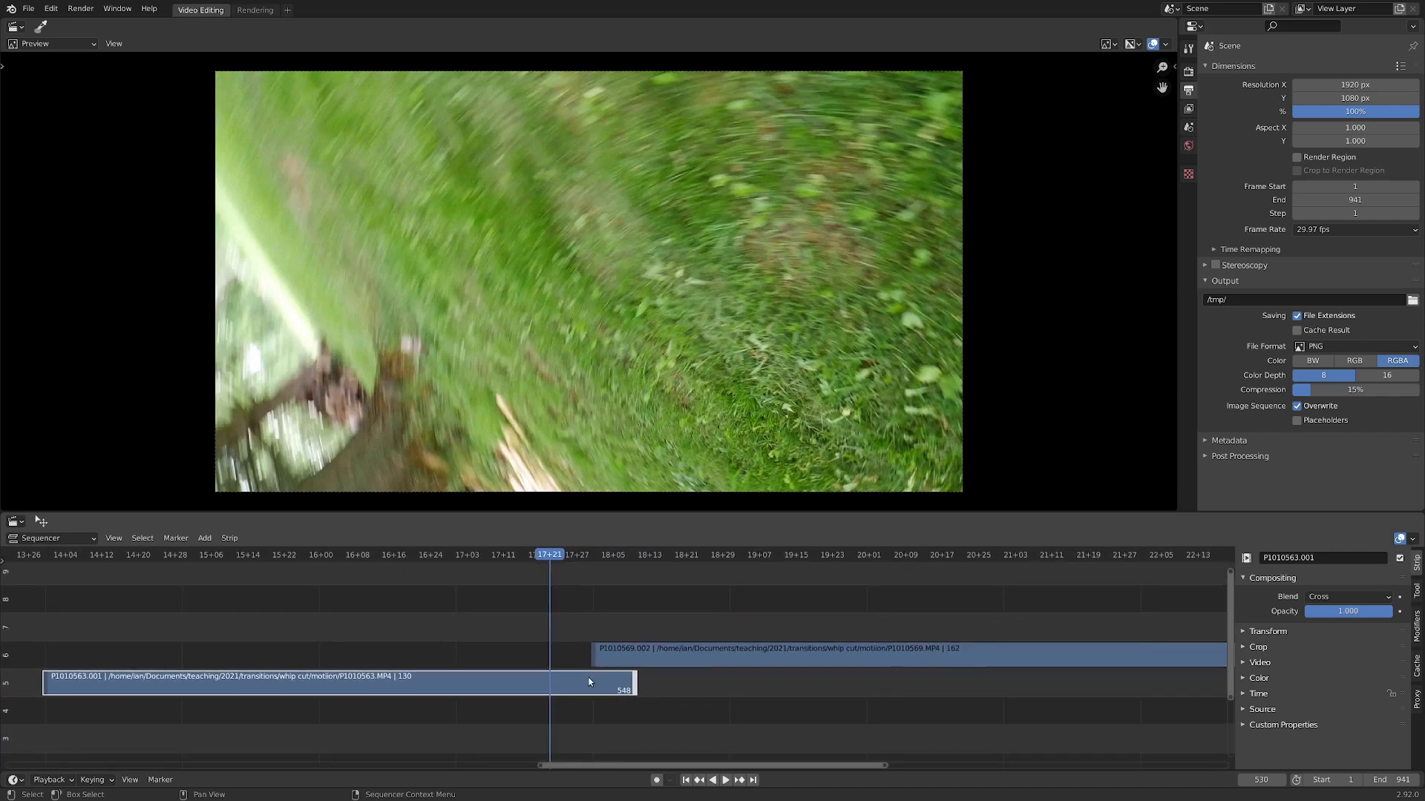
Step: Select P1010569.002 with P1010563.001 and add a Gamma Cross transition between them
shift+click(683, 655)
key(shift+a)
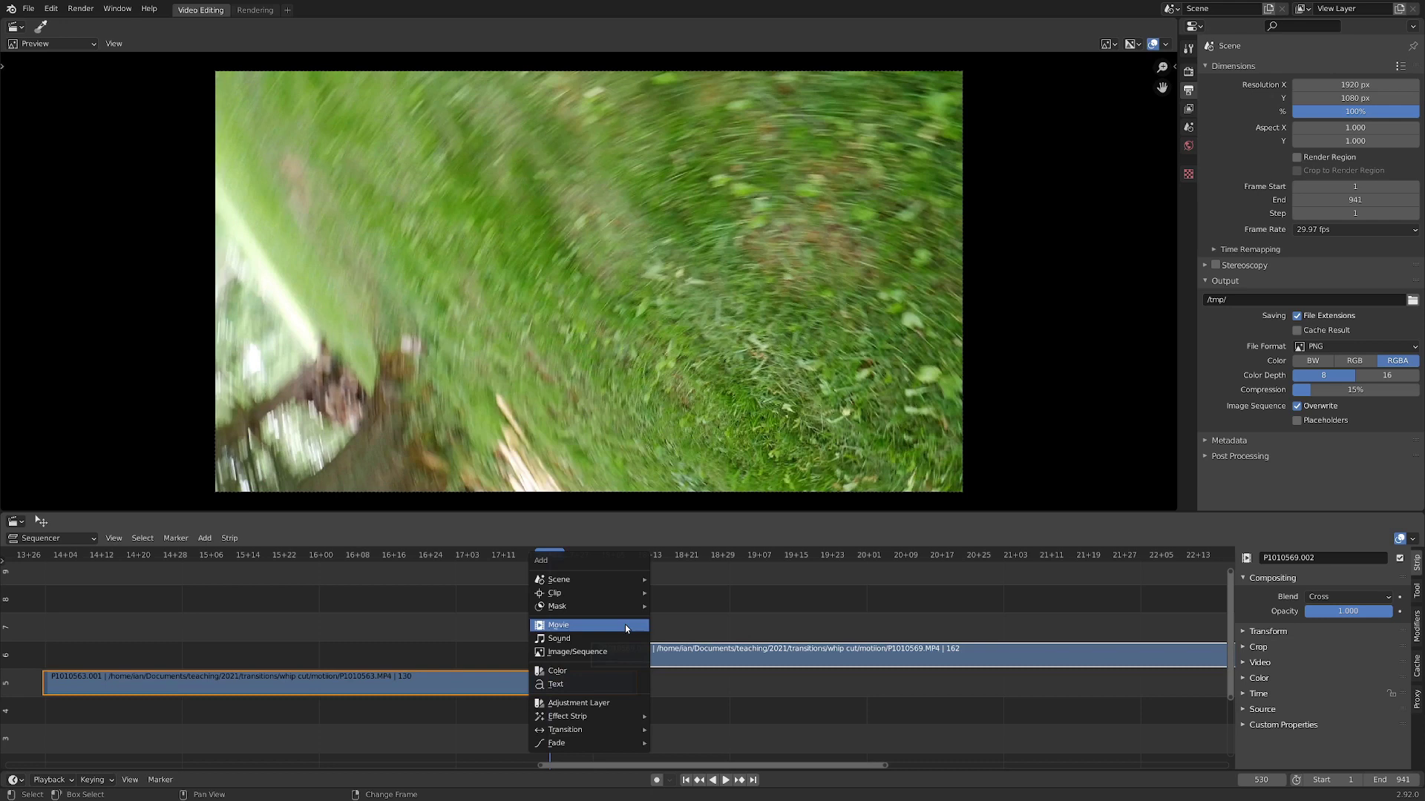
mouse_move(593, 729)
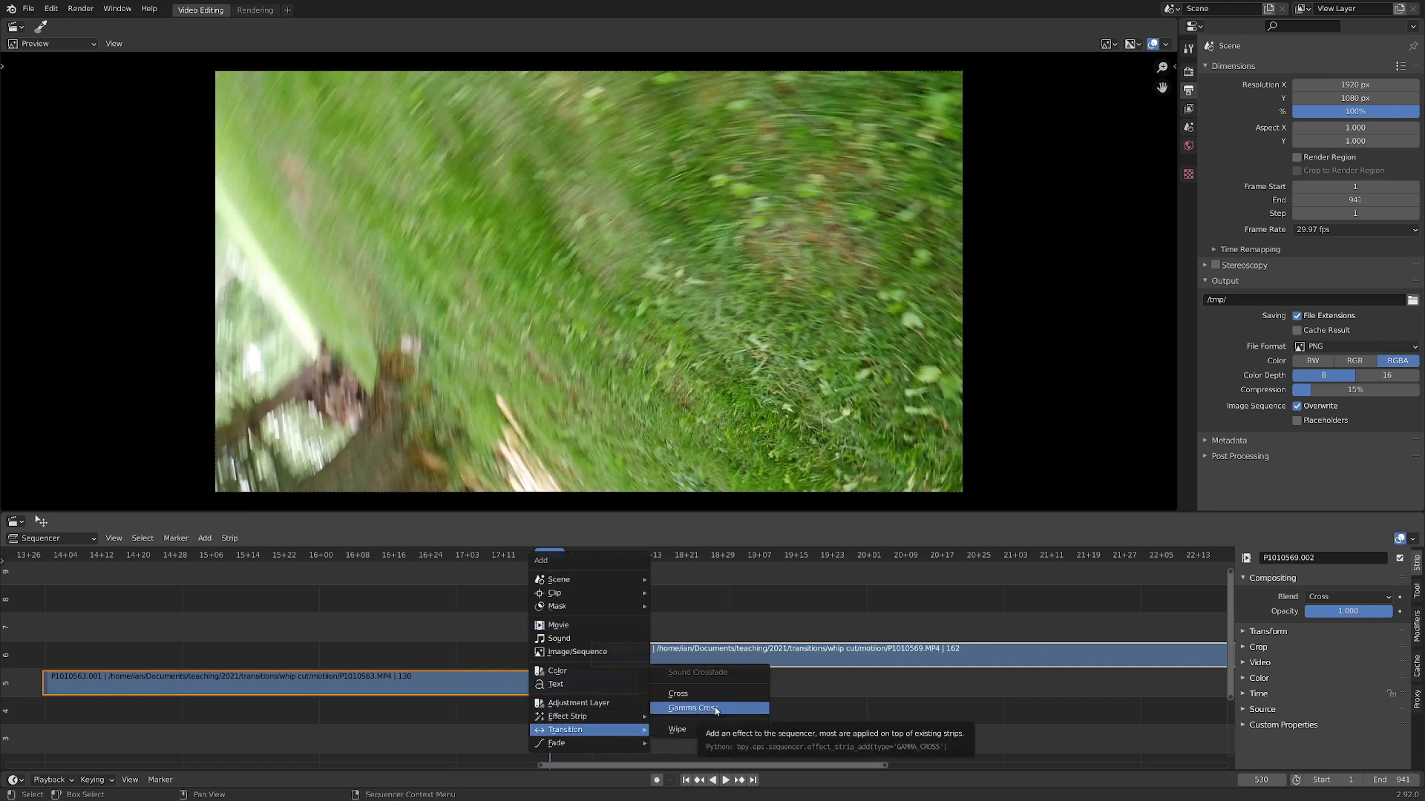
click(717, 708)
Step: Play the overlap forward and backward to check the Gamma Cross blend
click(591, 560)
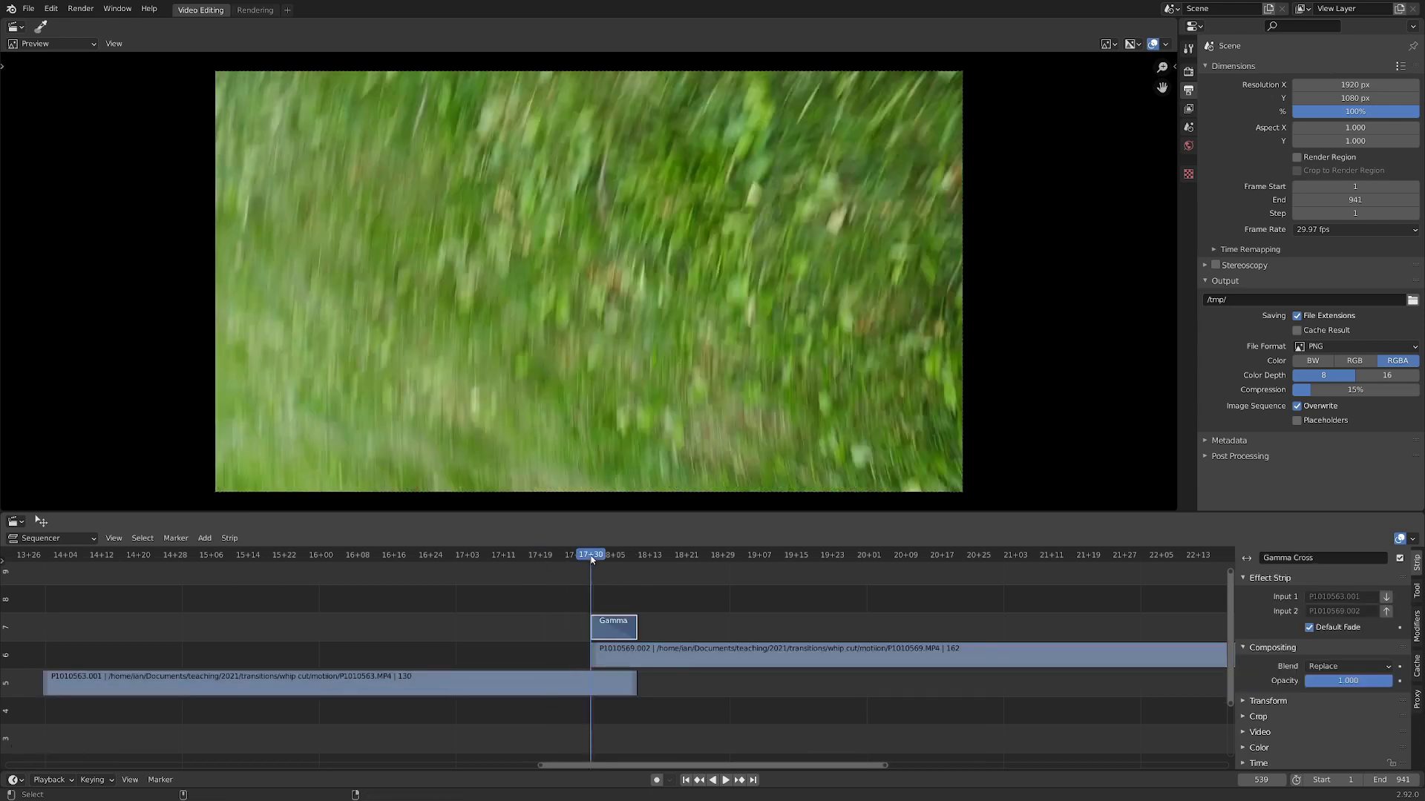
key(space)
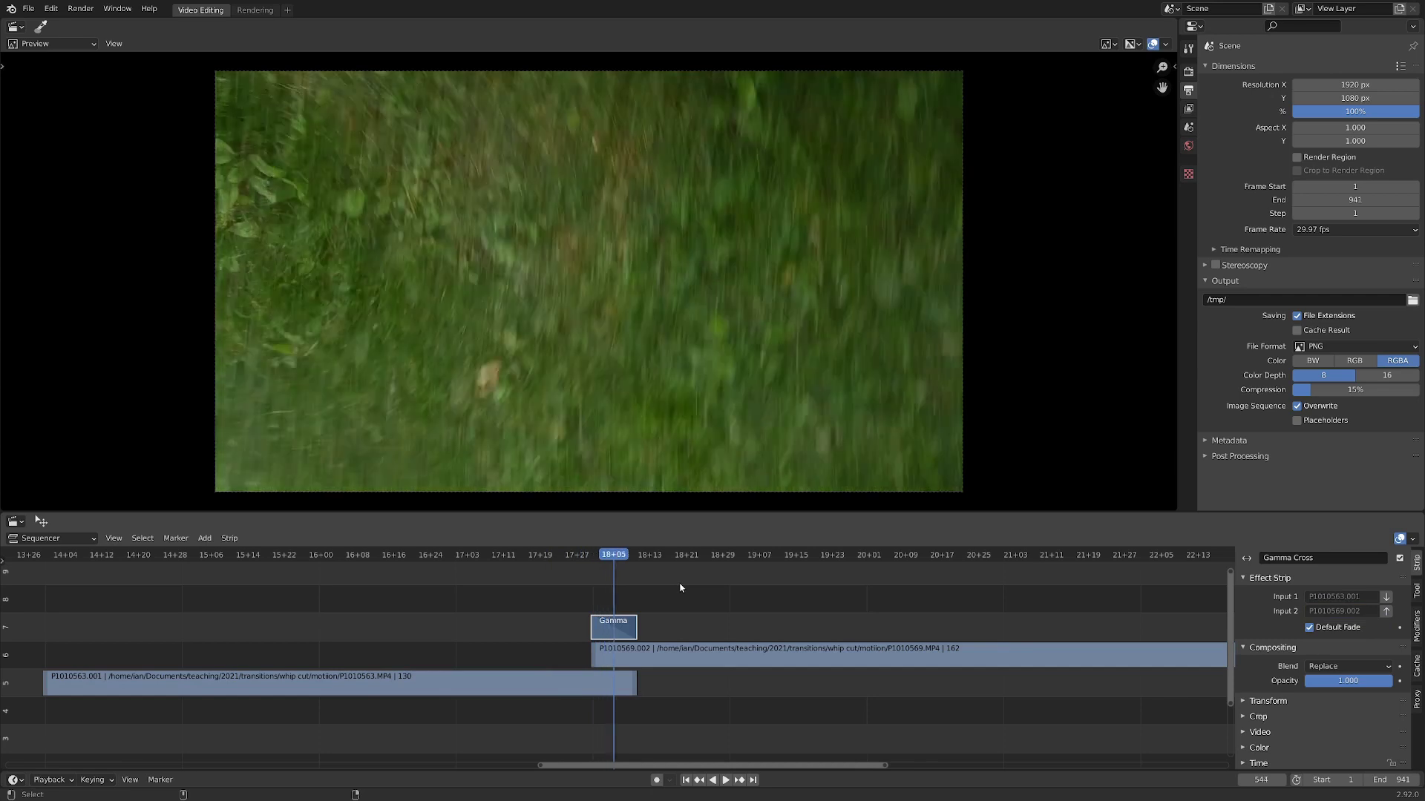
key(shift+ctrl+space)
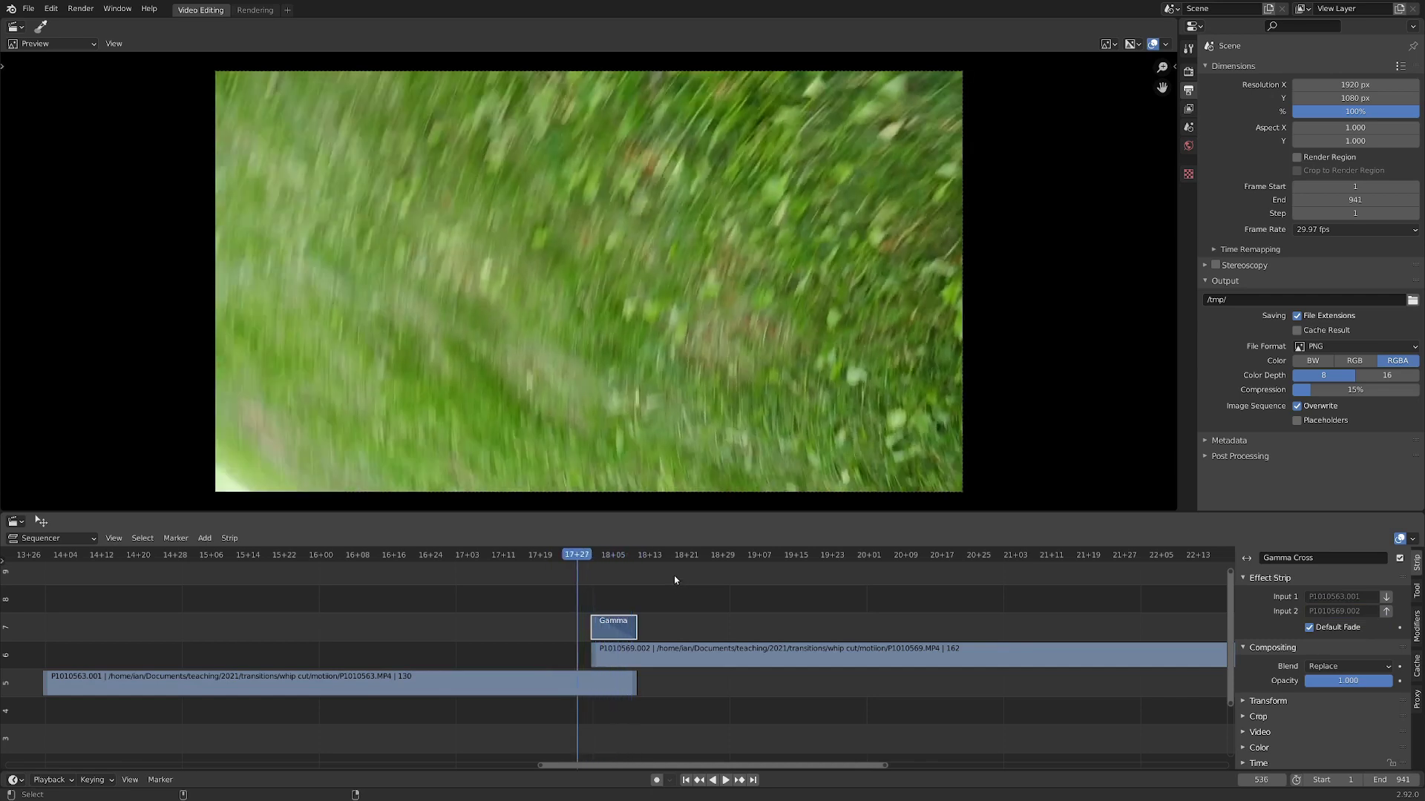
key(space)
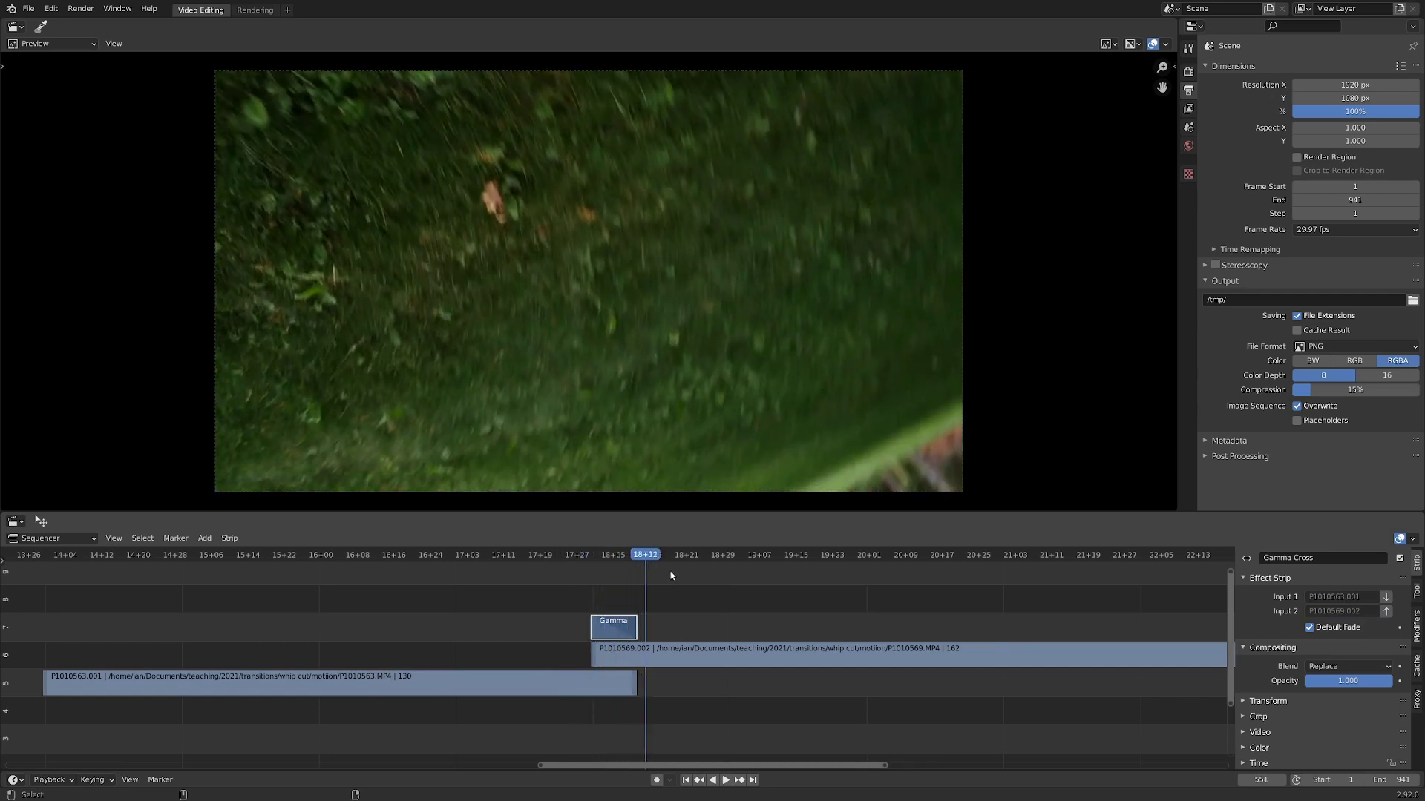
Step: Scroll back to the start of the timeline and select the first clip P1010551.001
scroll(289, 613, down, 3)
ctrl+scroll(289, 614, left, 8)
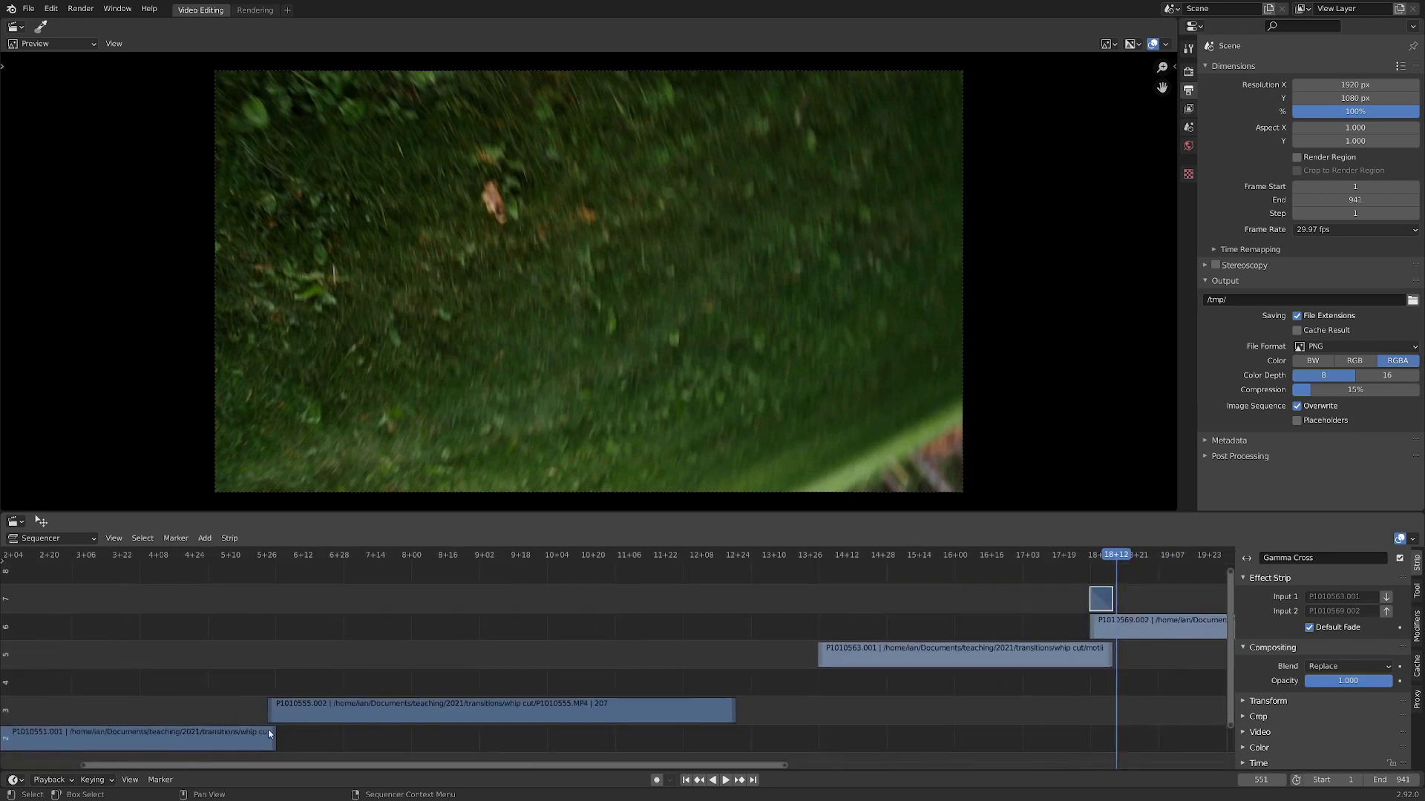
click(267, 737)
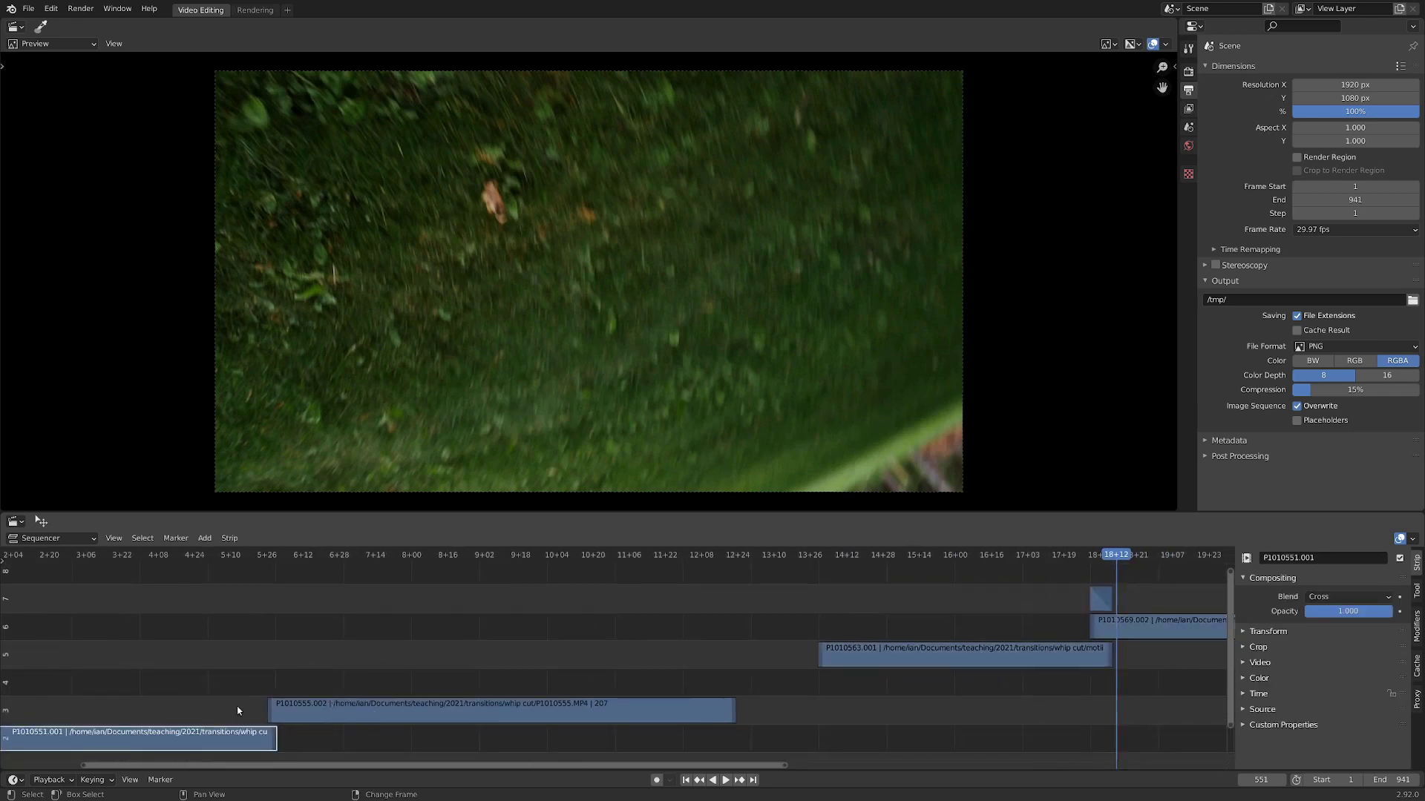
ctrl+scroll(302, 674, right, 8)
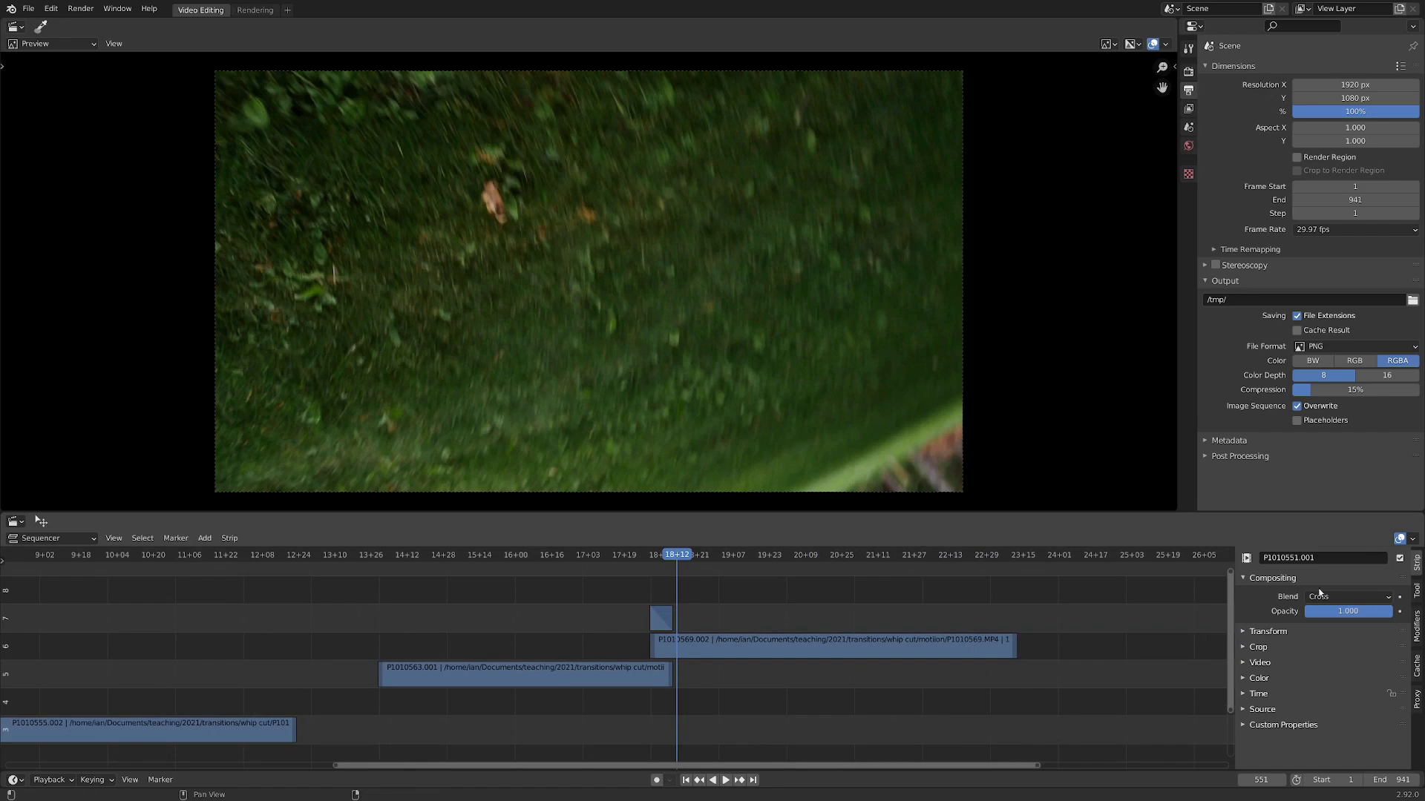
Step: Replay the Gamma Cross transition several times from just before the whip-pan cut
click(642, 558)
key(space)
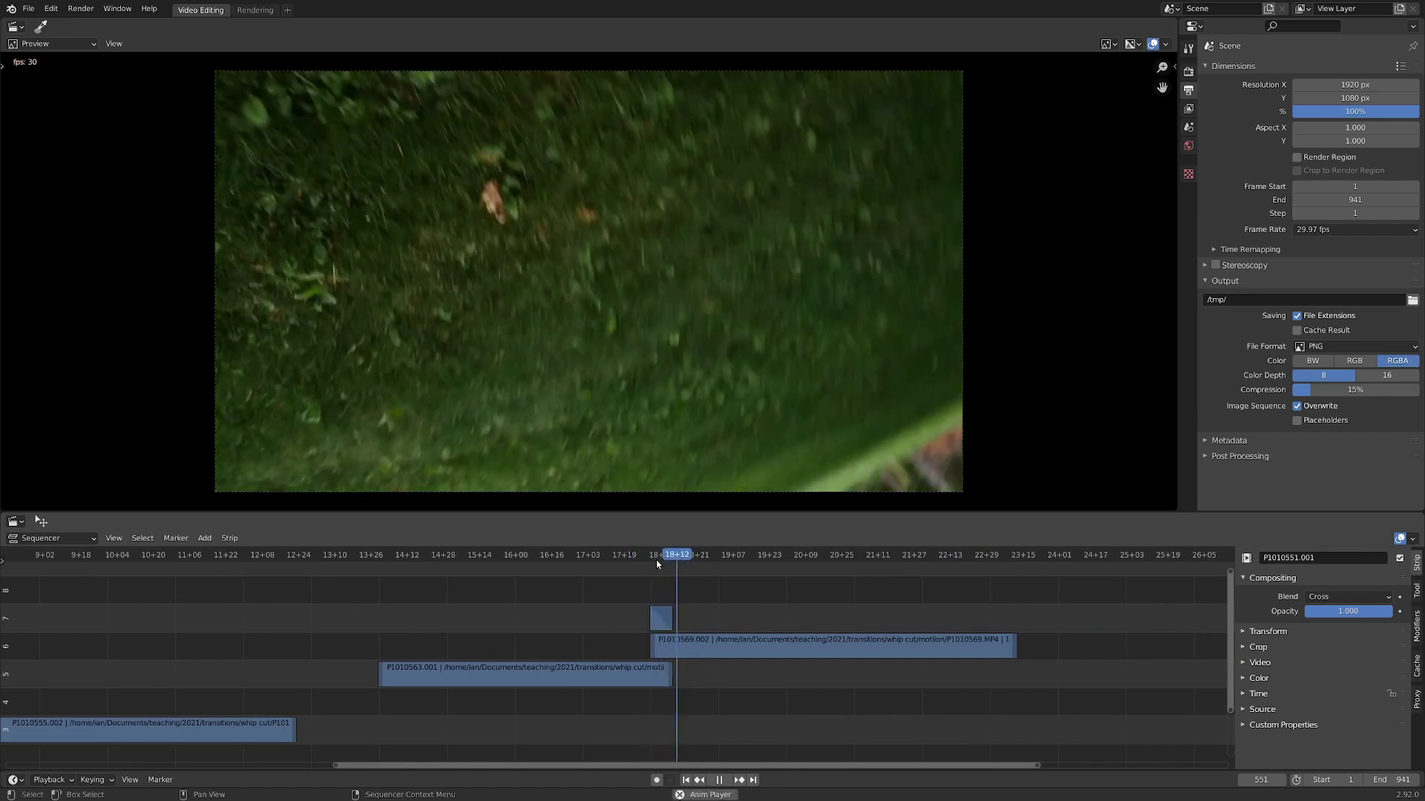
click(656, 562)
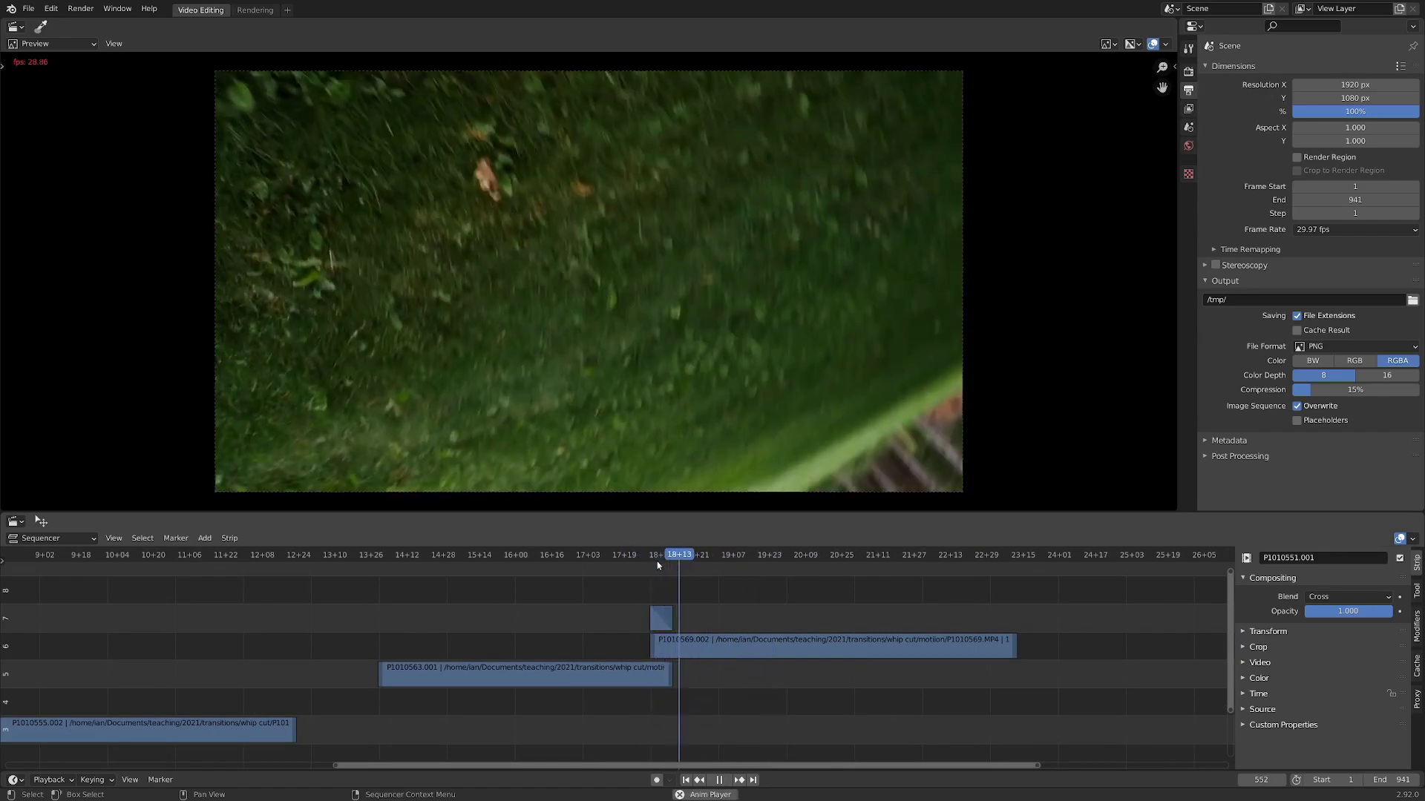
key(space)
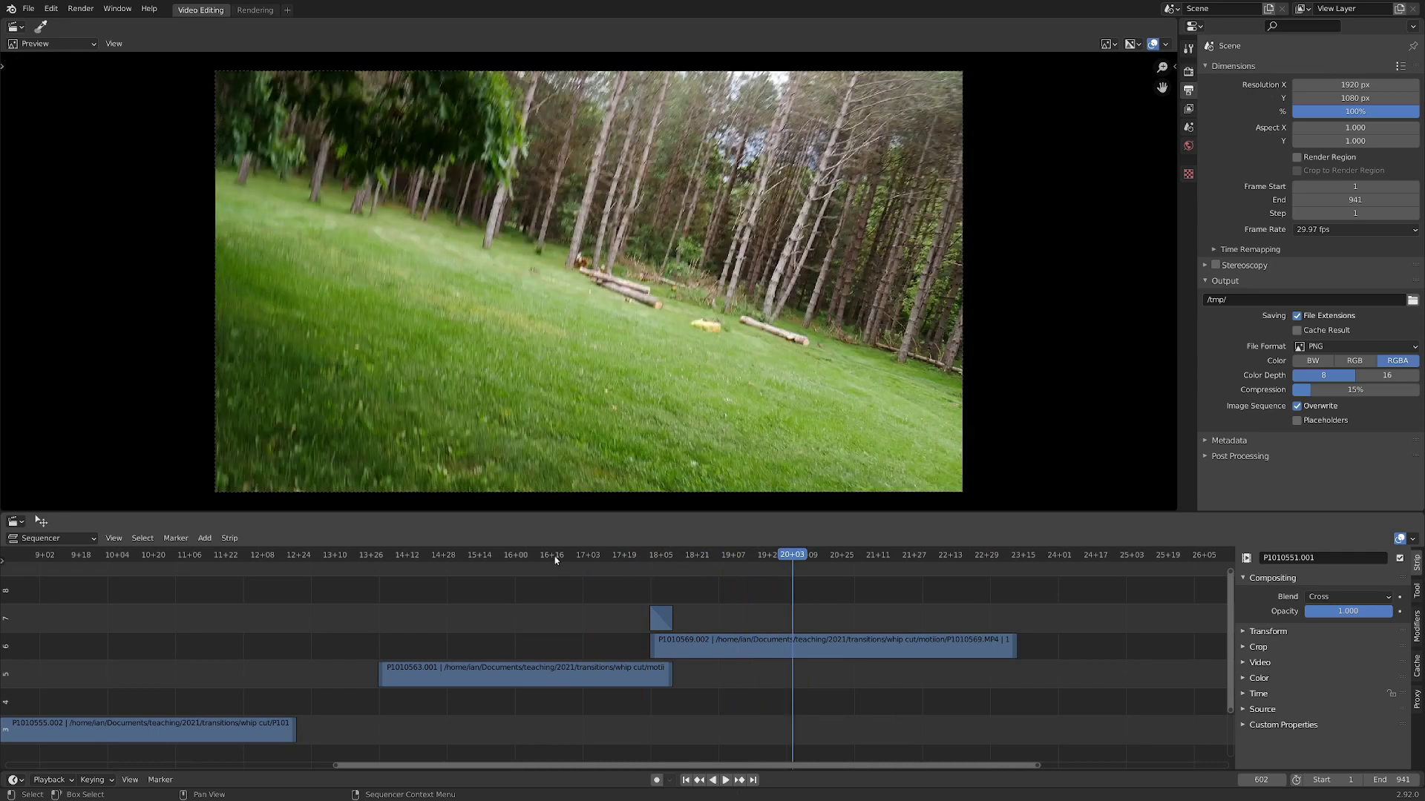
click(554, 558)
key(space)
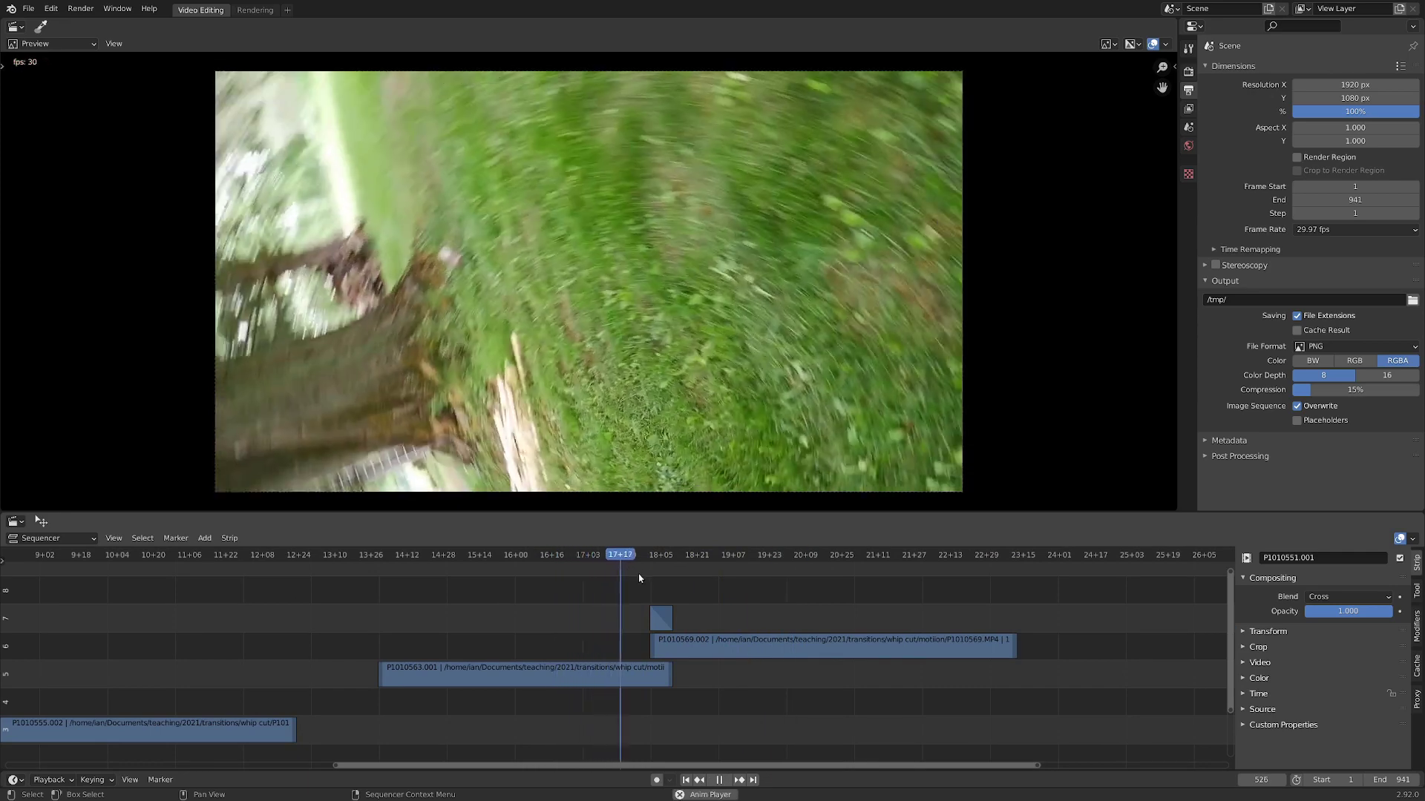
scroll(713, 601, down, 2)
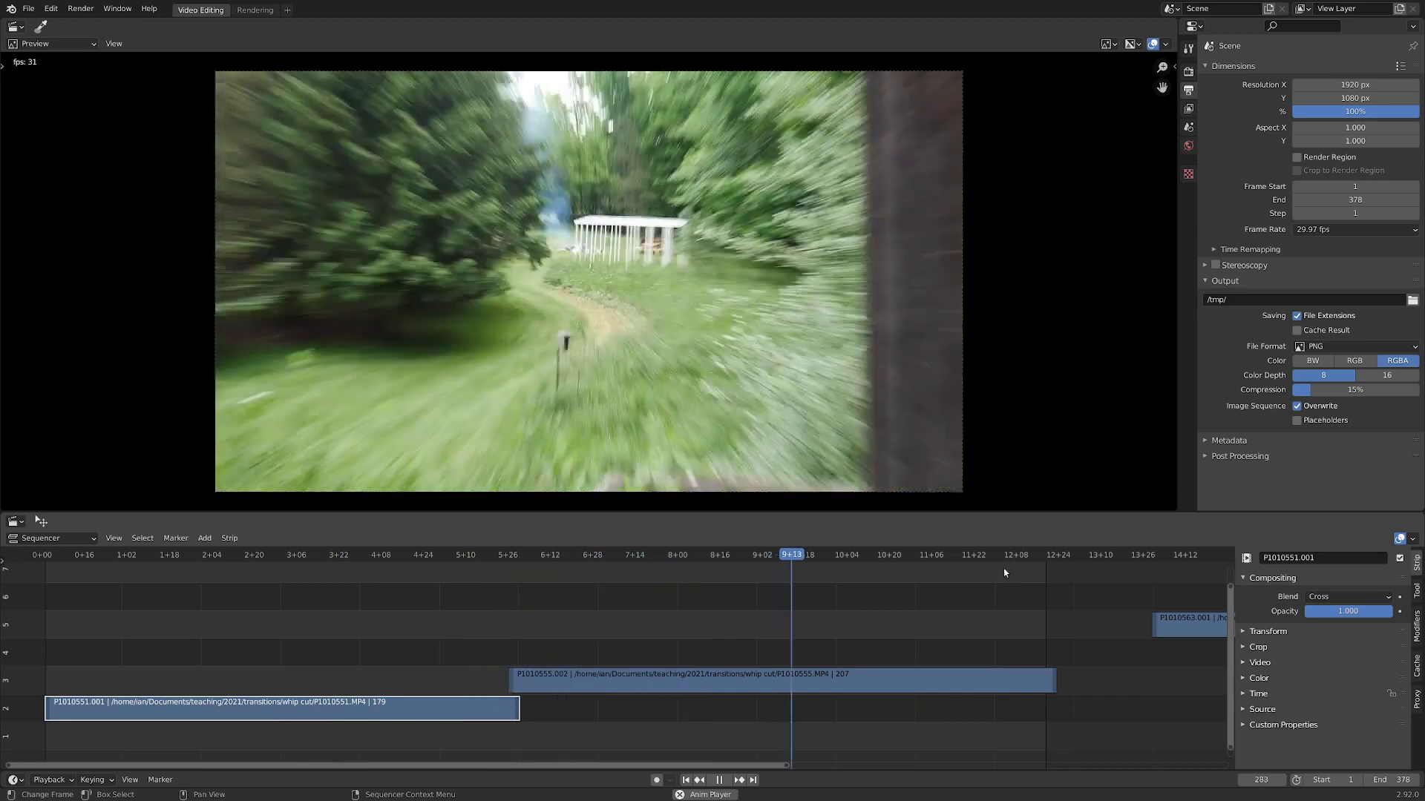
key(shift+Left)
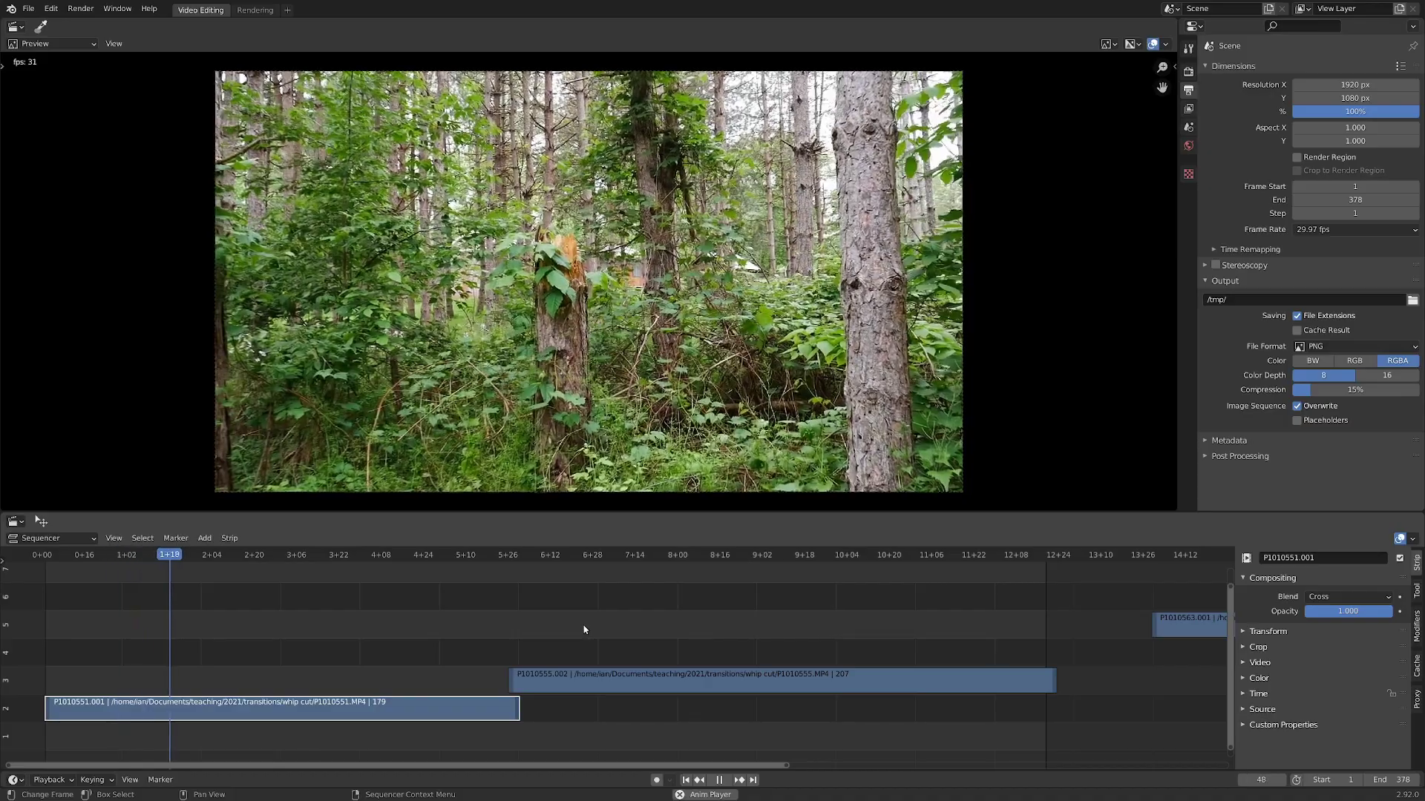